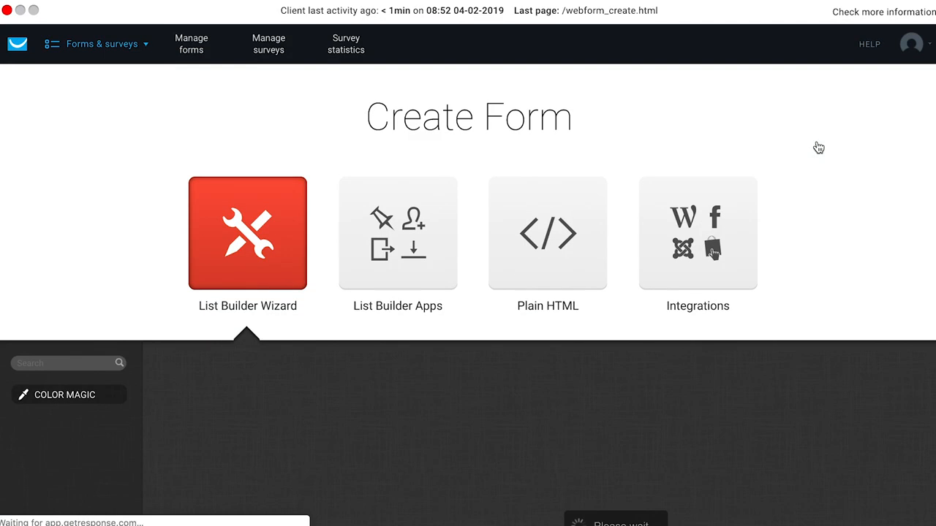
# Browse the List Builder Wizard templates by Event sign-up, Newsletter sign-up and Free course sign-up form types.
pyautogui.scroll(-4, 101, 285)
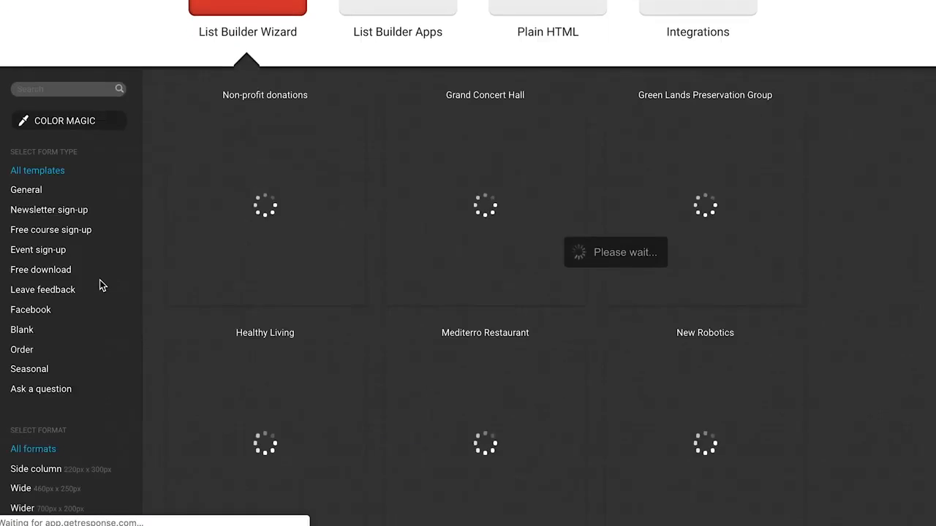
pyautogui.scroll(-1, 102, 285)
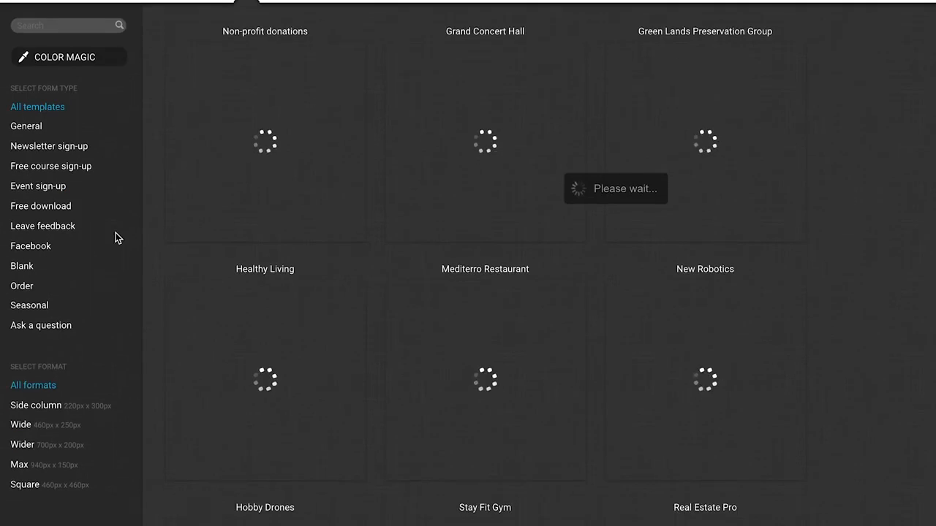
pyautogui.click(45, 186)
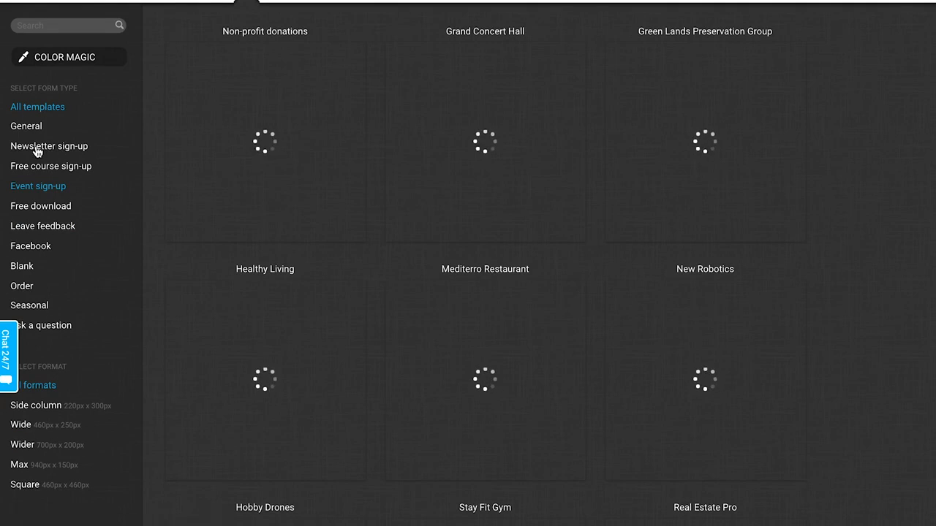
pyautogui.click(36, 147)
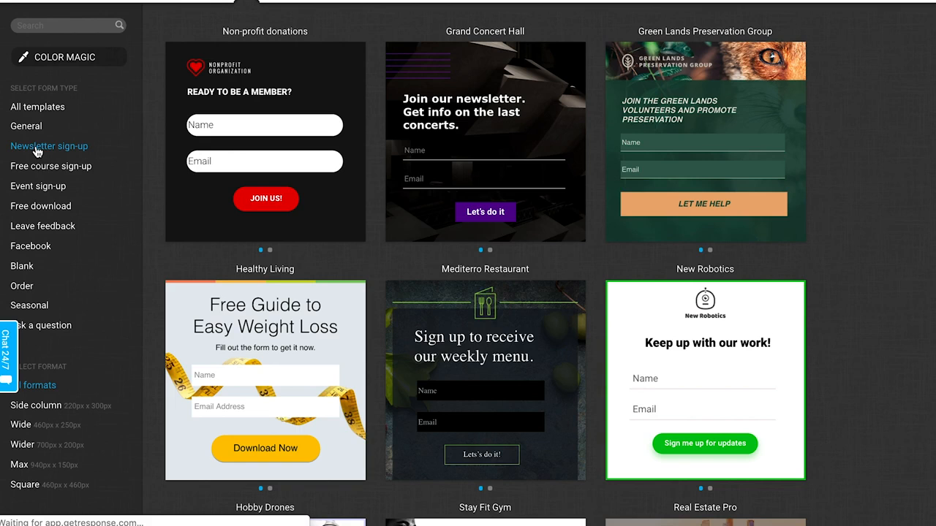
pyautogui.click(75, 166)
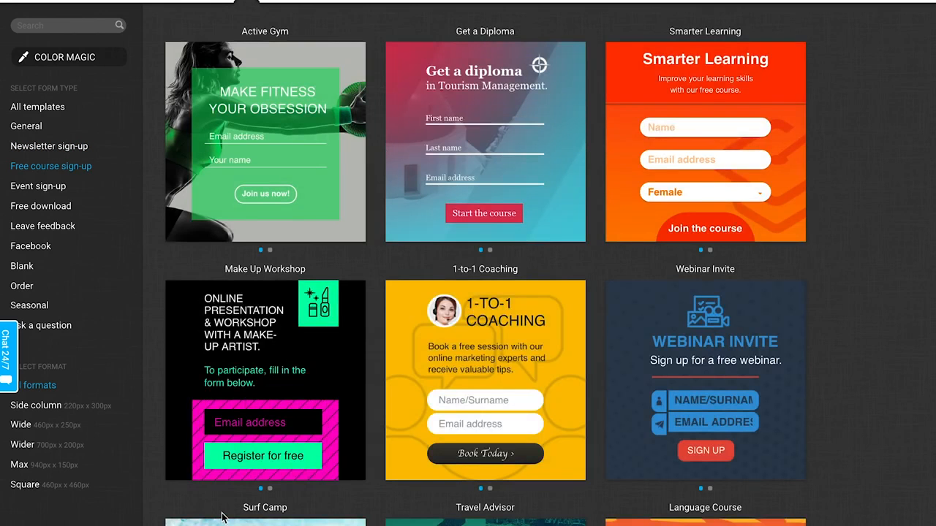
pyautogui.scroll(-3, 119, 298)
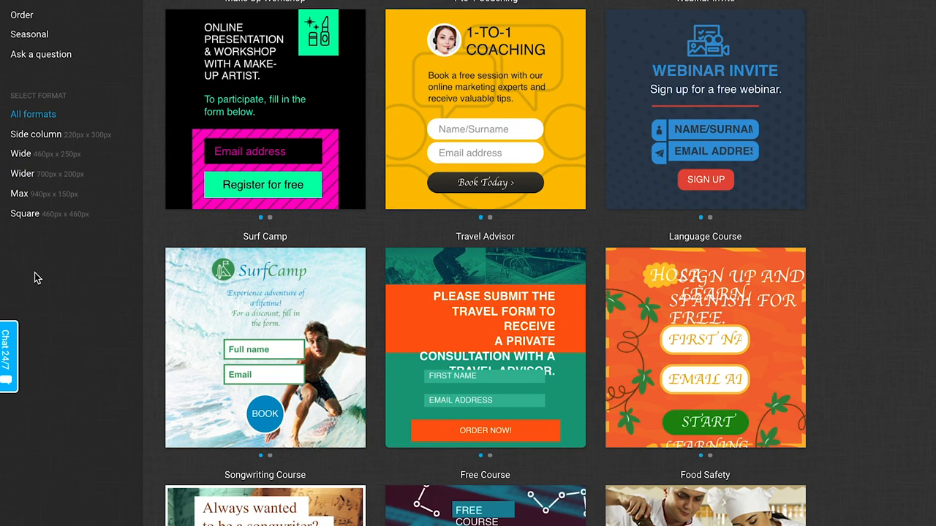
# Filter the free course sign-up templates to the Max 940px x 150px format and look through them.
pyautogui.click(21, 195)
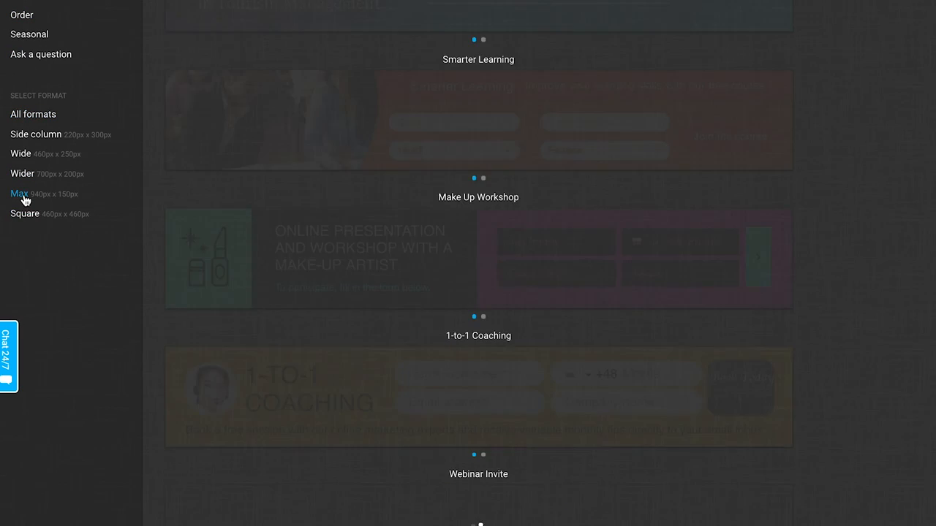
pyautogui.scroll(9, 854, 322)
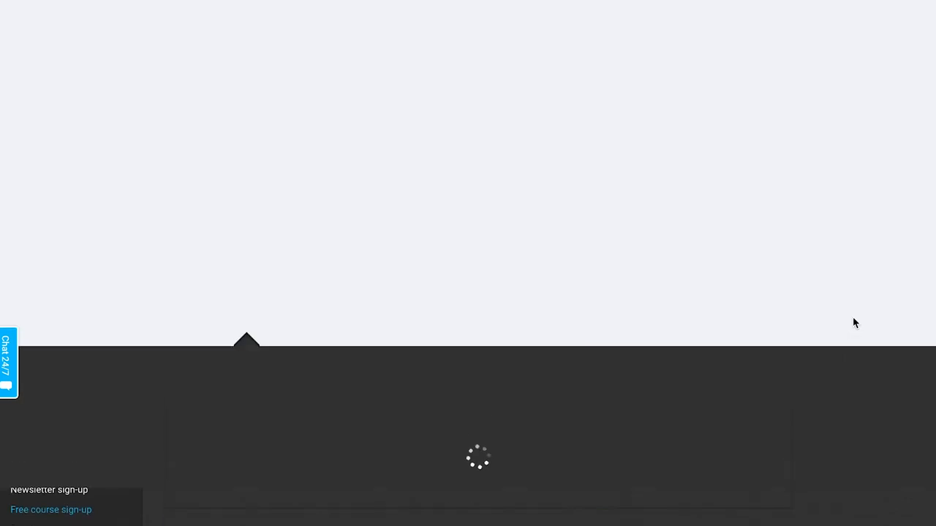
pyautogui.scroll(-4, 854, 323)
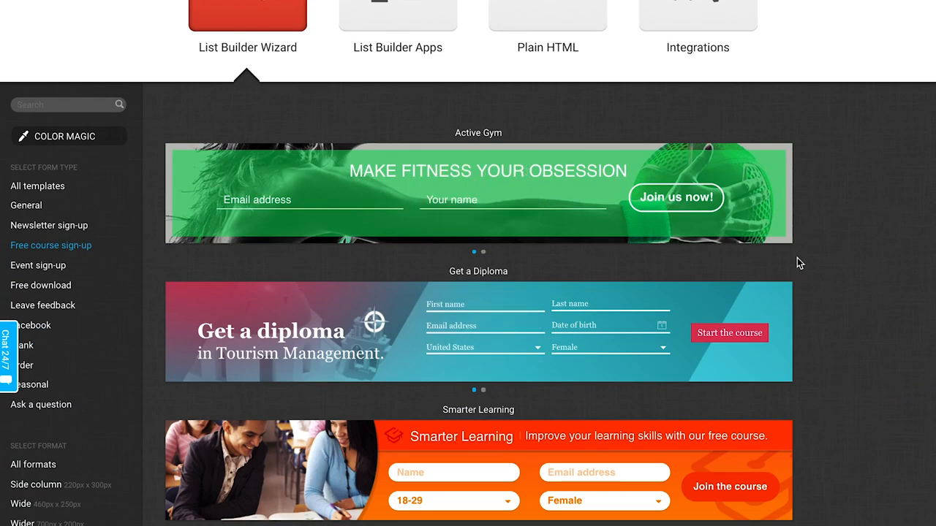
pyautogui.scroll(-2, 874, 307)
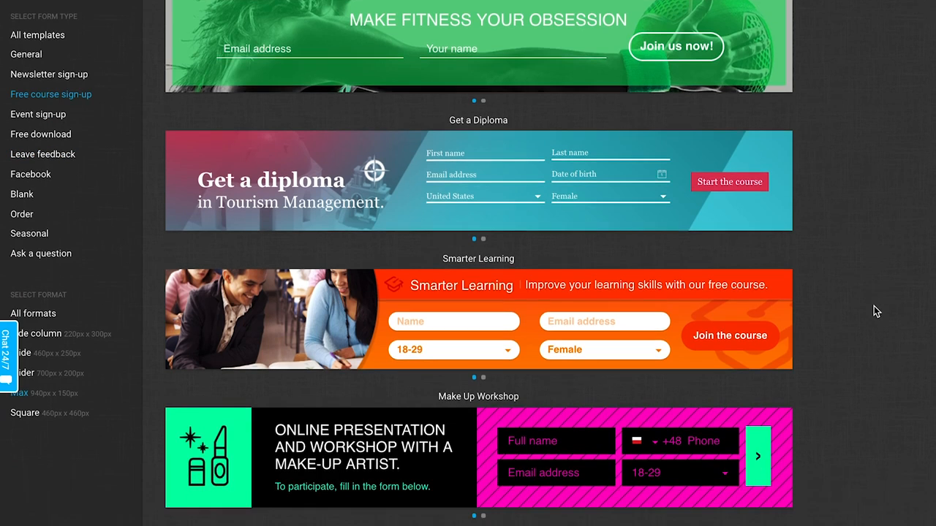
# Show templates in all formats again and switch the form type to General.
pyautogui.click(45, 319)
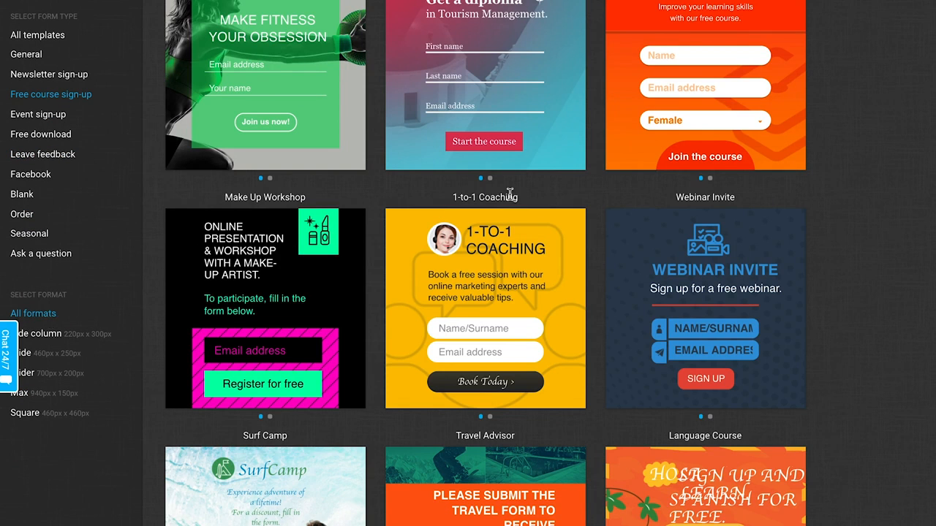
pyautogui.scroll(6, 827, 232)
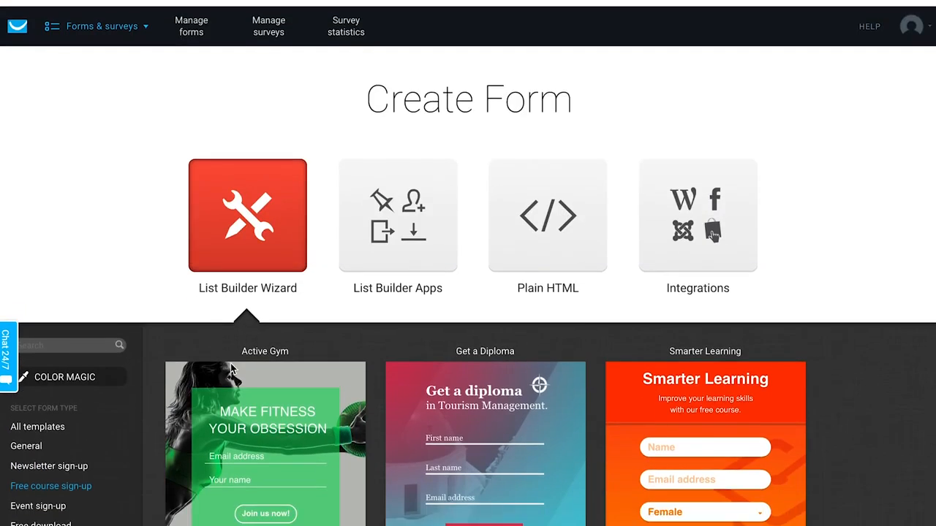
pyautogui.scroll(-2, 231, 369)
pyautogui.click(39, 294)
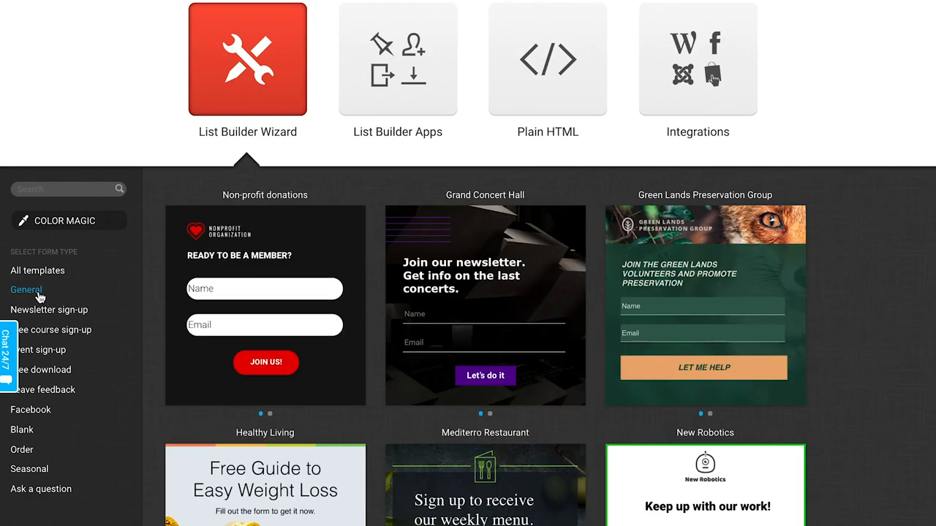
# Filter the templates to the Blank form type and look through them.
pyautogui.scroll(-3, 39, 296)
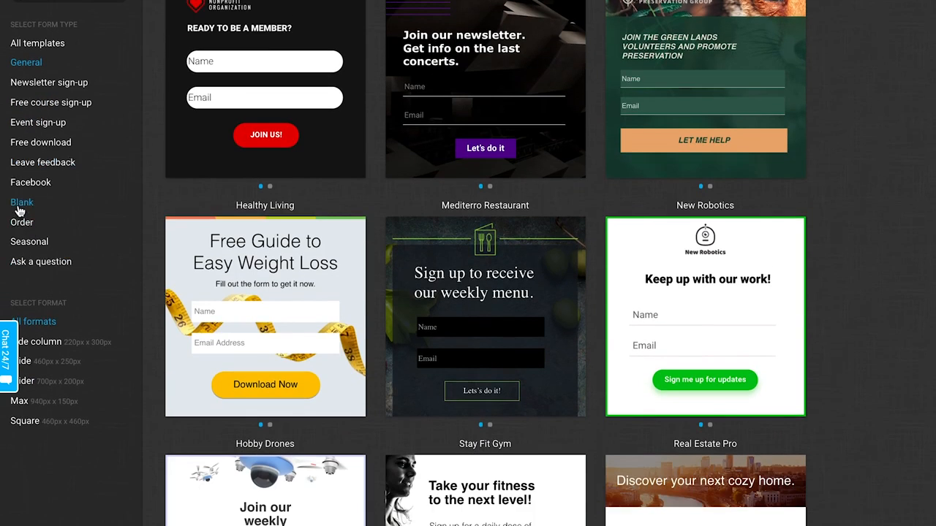
pyautogui.click(22, 202)
pyautogui.scroll(6, 757, 374)
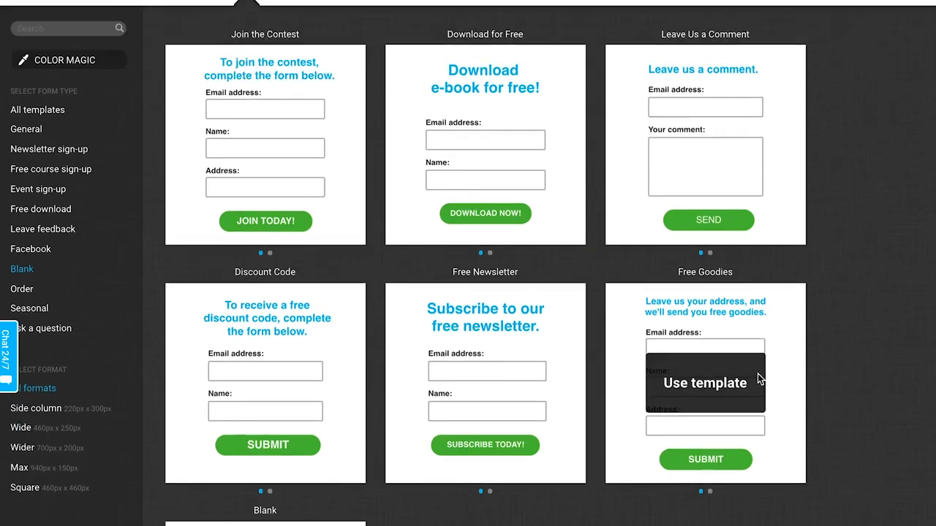
pyautogui.scroll(-5, 758, 375)
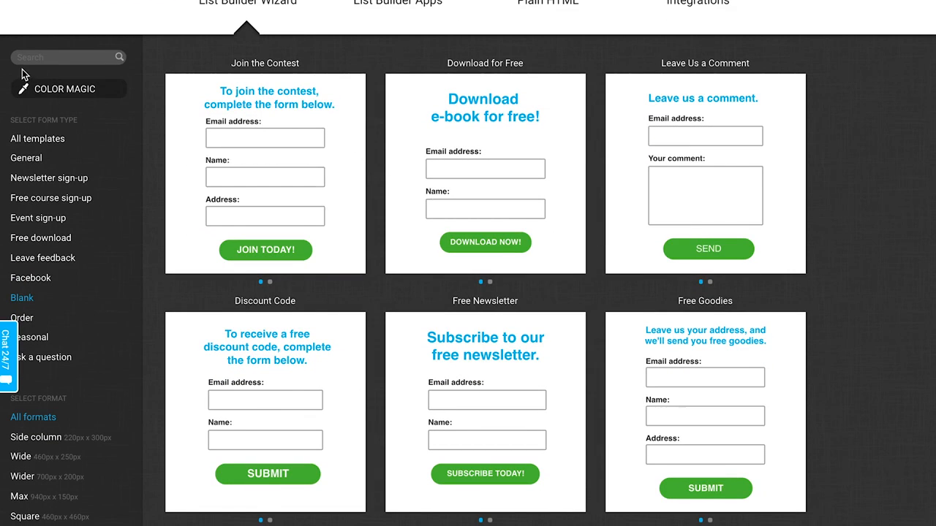
# View the Color Magic website colour matching page, and return to the list of all templates.
pyautogui.click(72, 90)
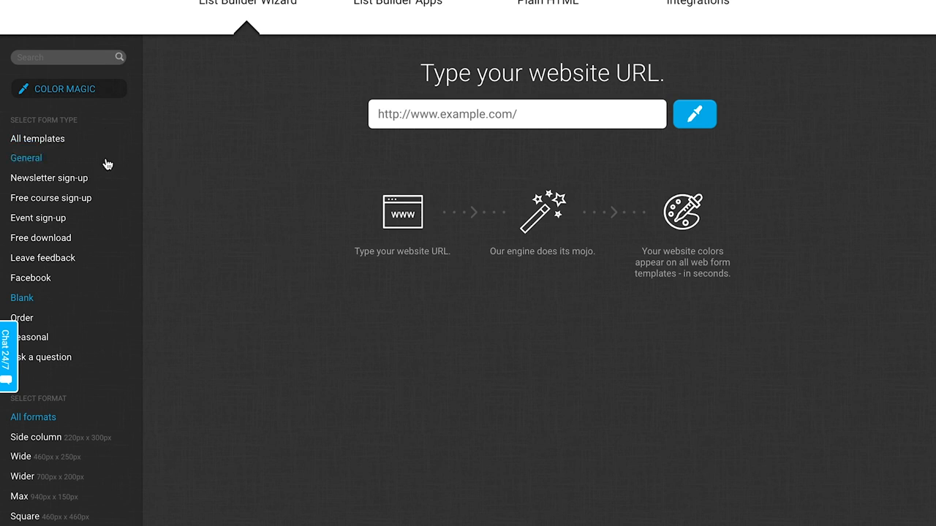
pyautogui.click(60, 144)
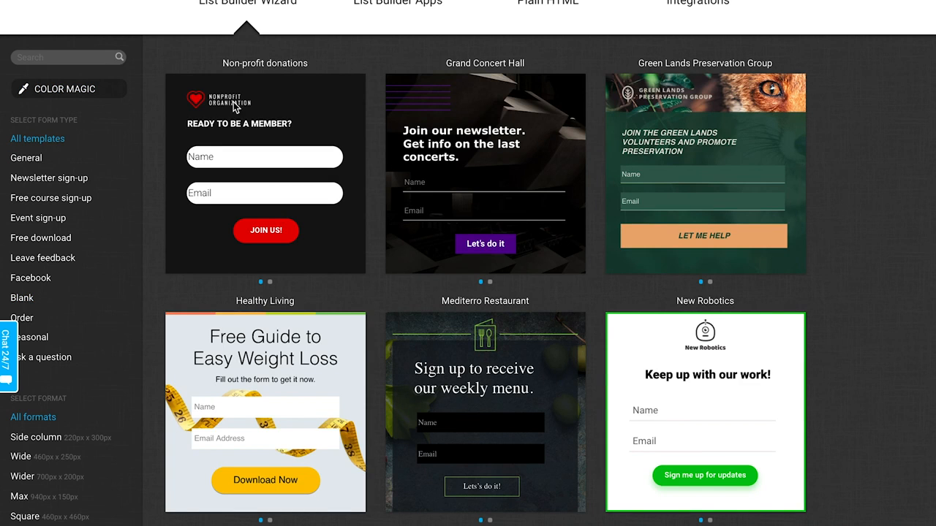
pyautogui.scroll(2, 184, 119)
pyautogui.moveTo(208, 285)
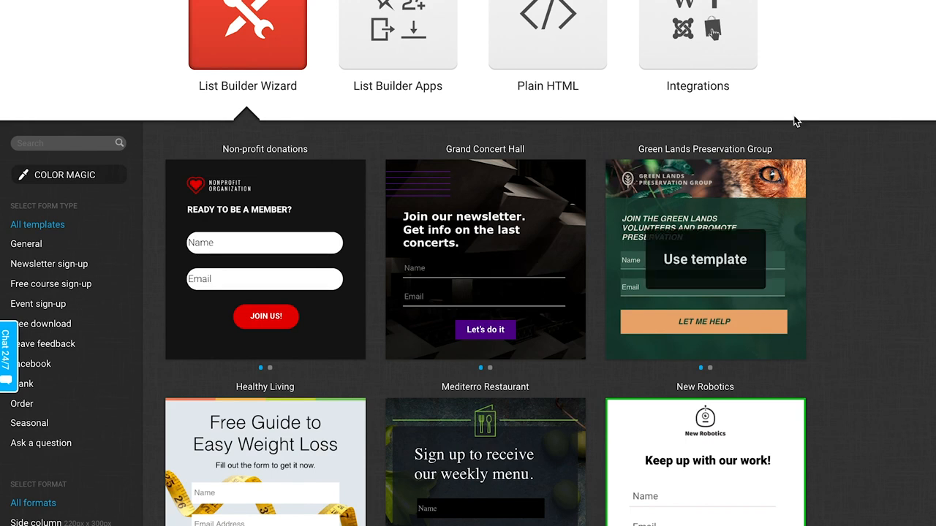
pyautogui.scroll(1, 825, 115)
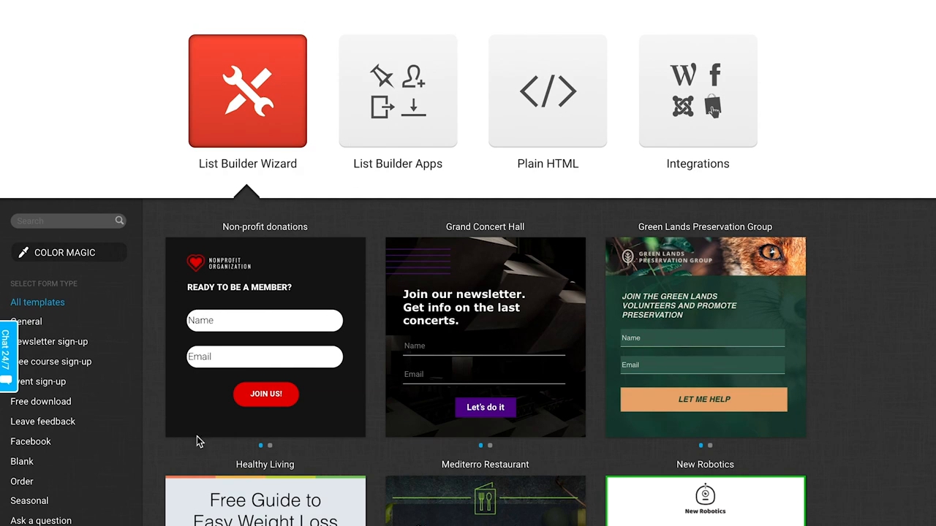
# View the List Builder Apps and examine the Plain HTML form generator with its code and settings.
pyautogui.click(417, 89)
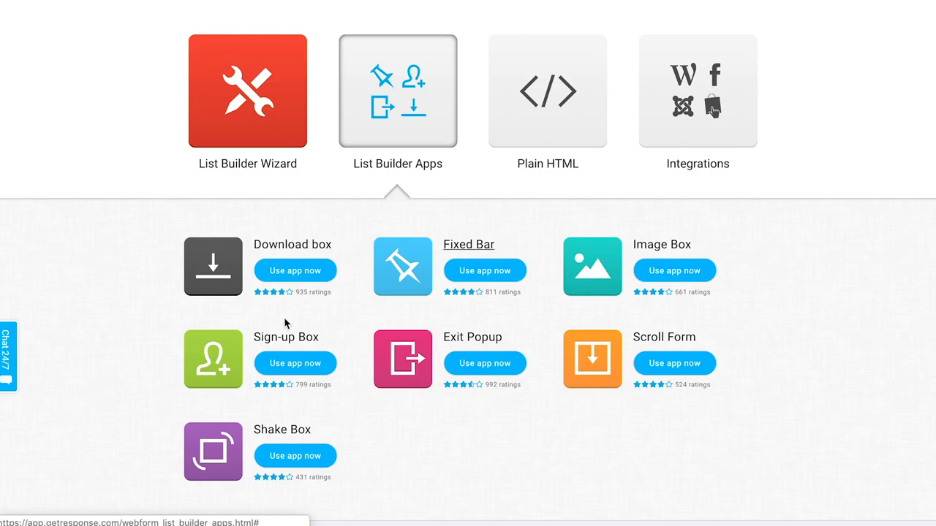
pyautogui.click(547, 114)
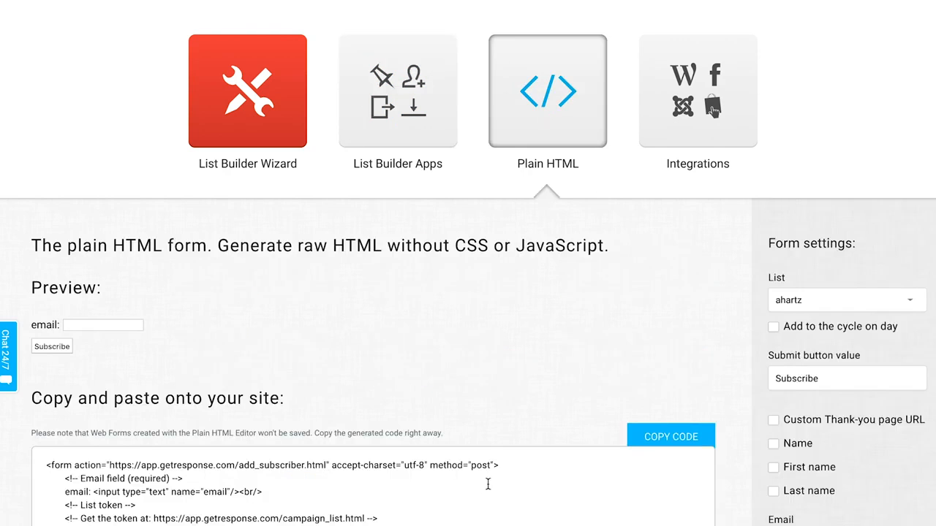
pyautogui.scroll(-4, 595, 163)
pyautogui.scroll(4, 614, 175)
pyautogui.scroll(-1, 644, 146)
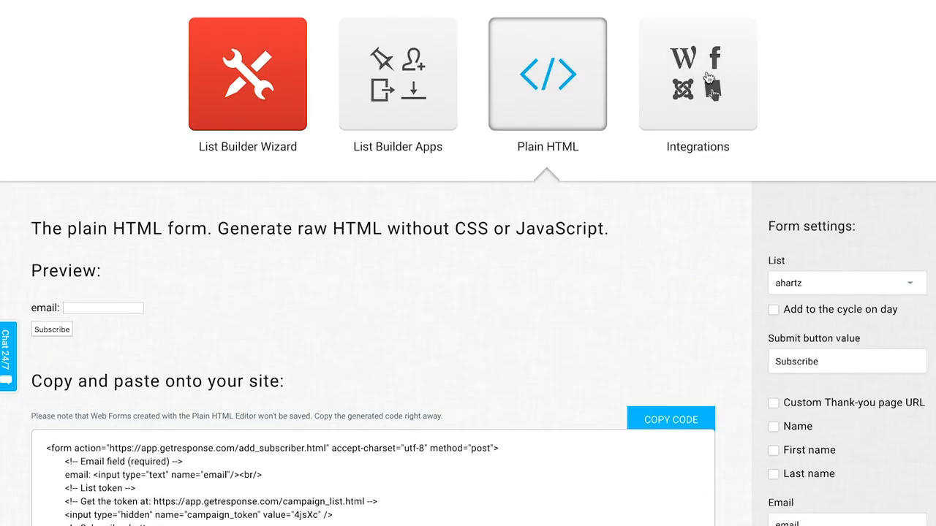
# Look through the website integrations available for building forms.
pyautogui.click(708, 78)
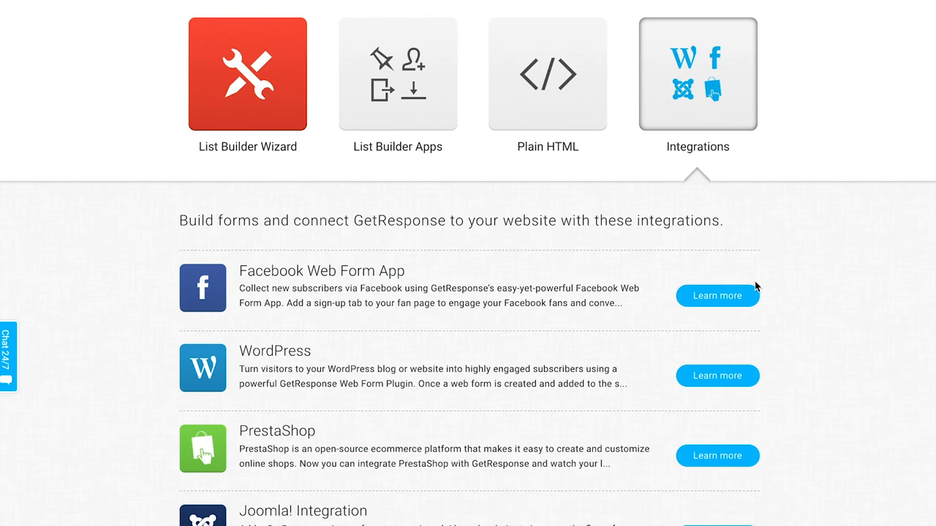
pyautogui.scroll(-3, 794, 322)
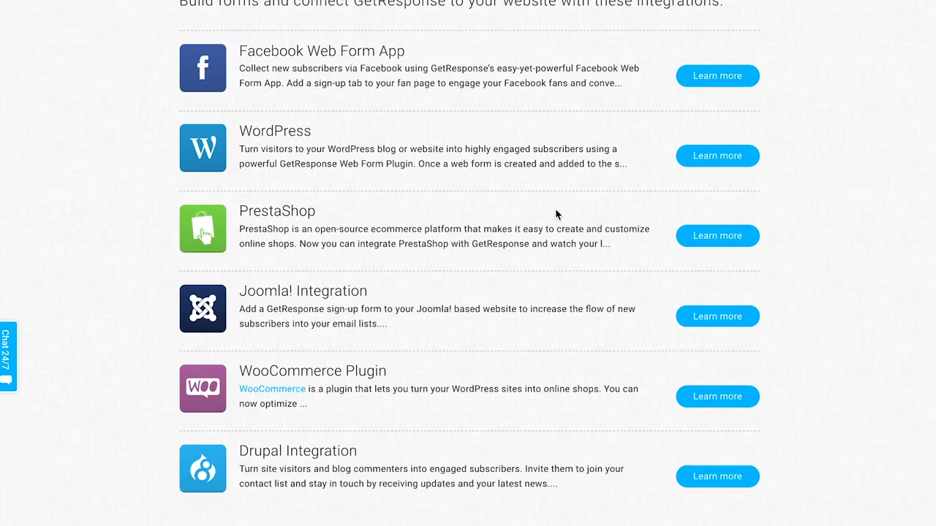
pyautogui.scroll(2, 756, 90)
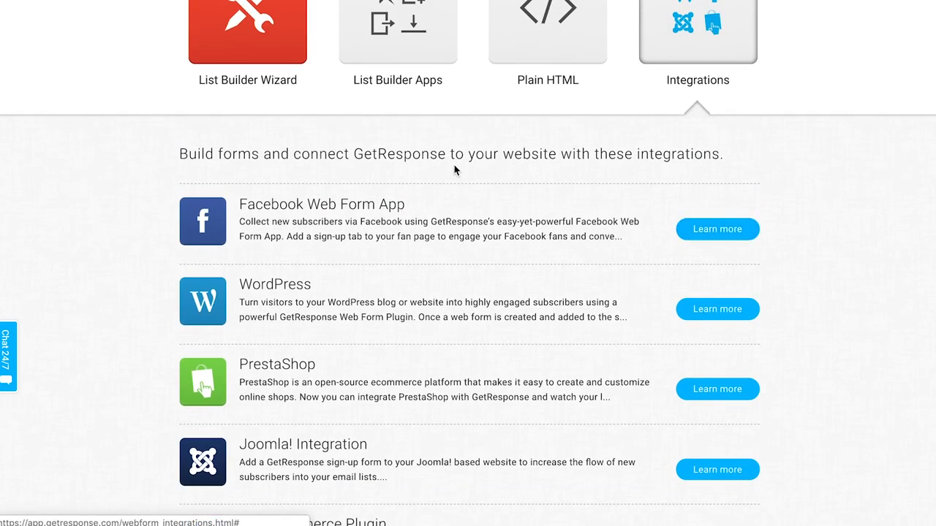
# Return to the List Builder Wizard and create a form from the Non-profit donations template.
pyautogui.click(286, 48)
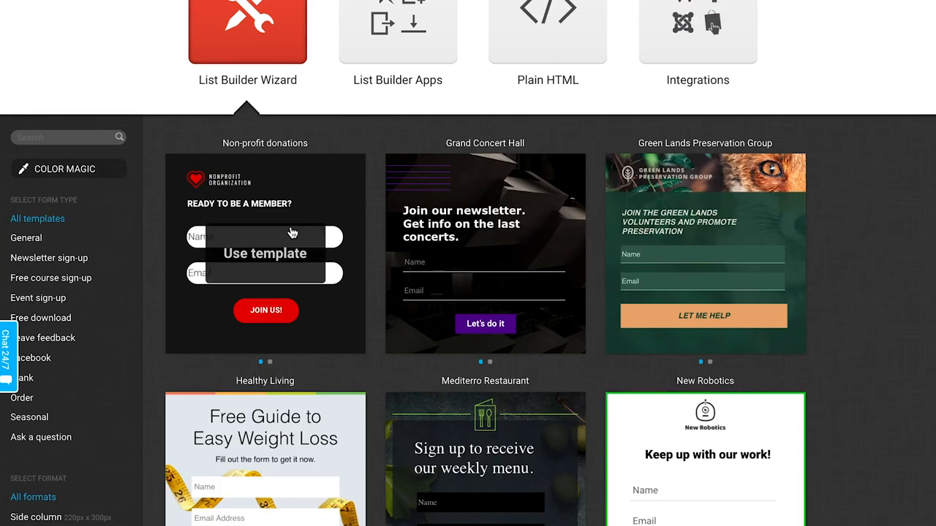
pyautogui.click(274, 257)
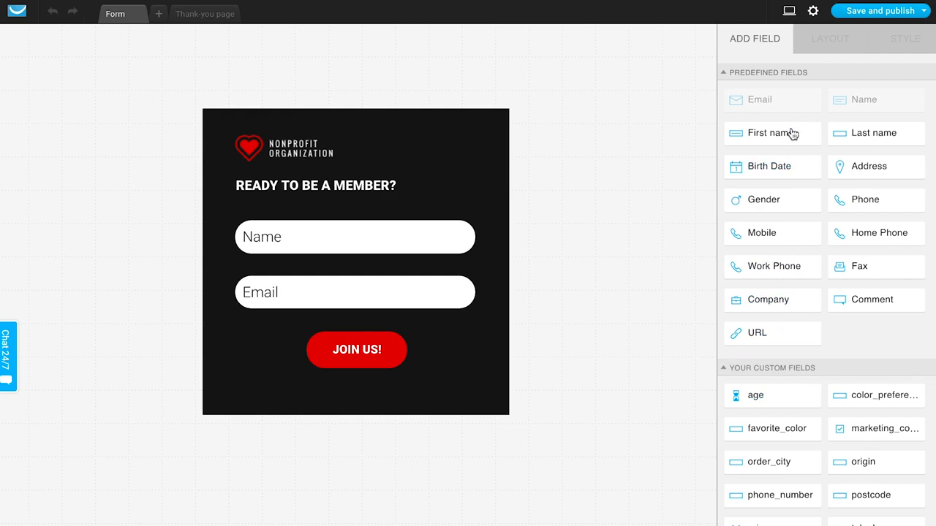
# Review the available fields and static elements, and select the form background, heading, Name field and Email field in turn.
pyautogui.scroll(-5, 793, 125)
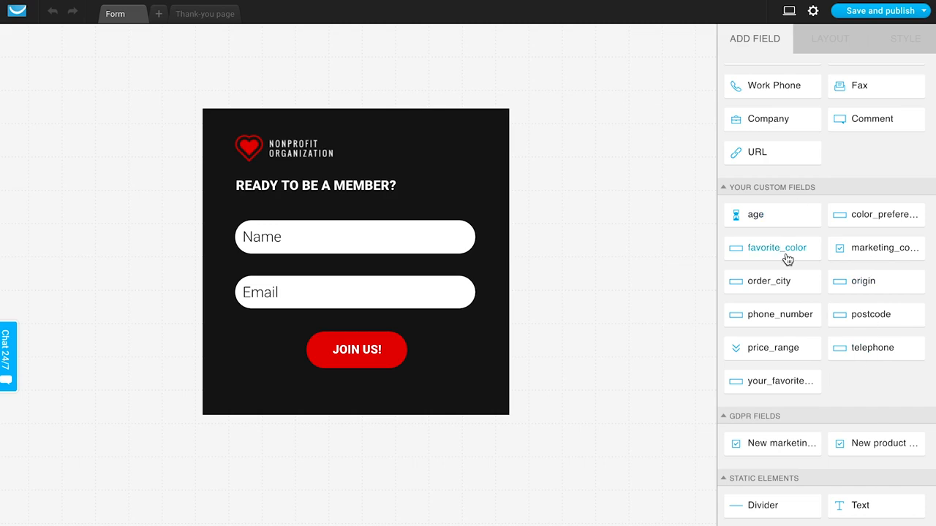
pyautogui.scroll(-3, 844, 267)
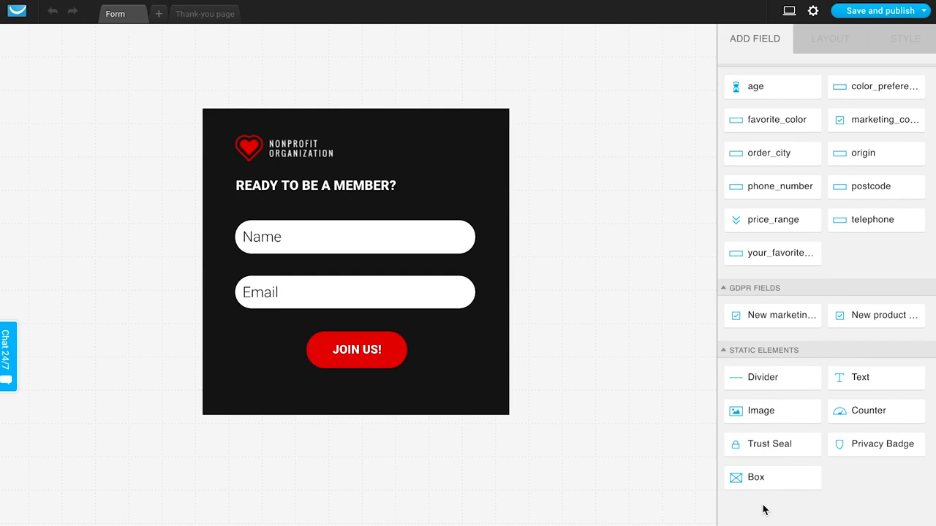
pyautogui.click(465, 156)
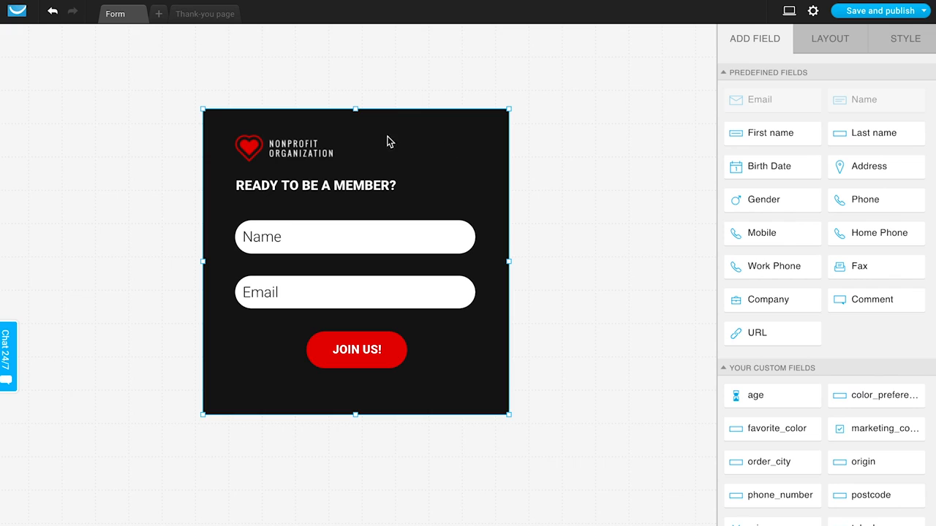
pyautogui.click(282, 189)
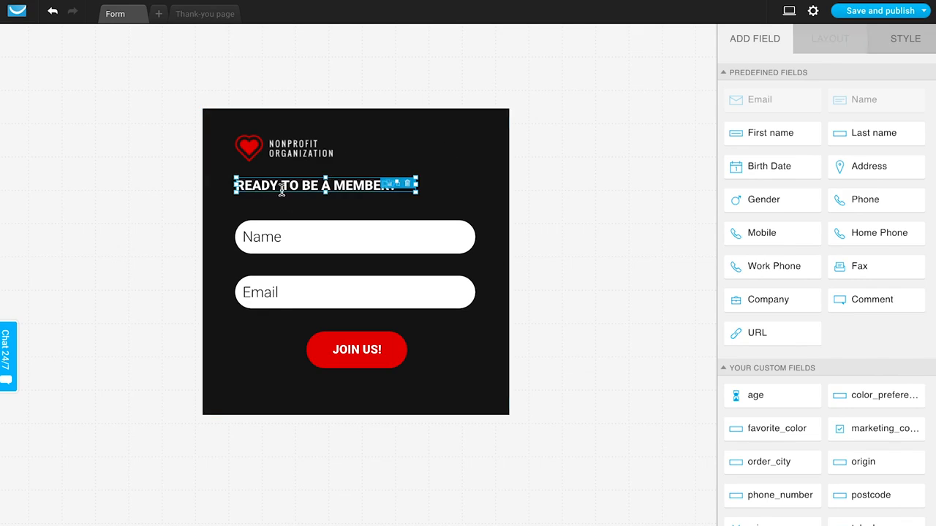
pyautogui.click(291, 232)
pyautogui.click(293, 284)
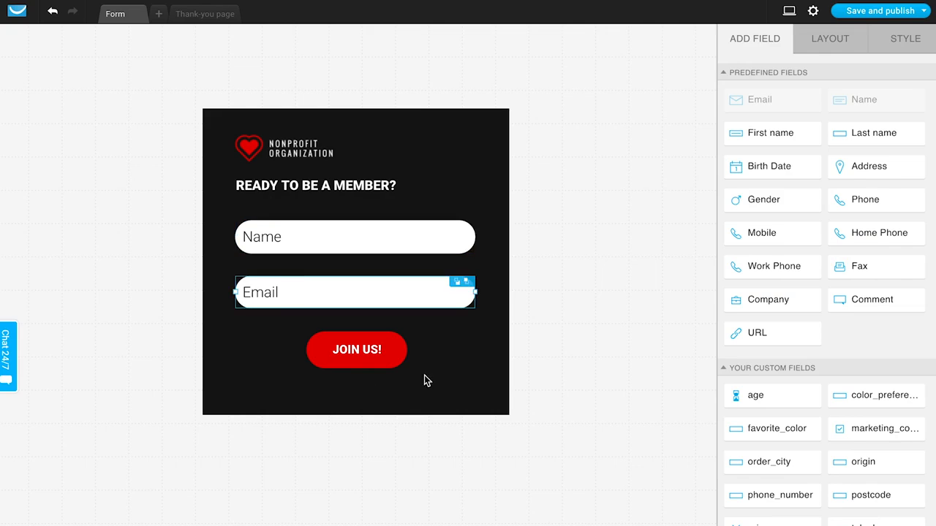
# Resize the form to about 466 px wide and 422 px high.
pyautogui.click(444, 370)
pyautogui.moveTo(354, 415)
pyautogui.mouseDown()
pyautogui.moveTo(349, 498)
pyautogui.moveTo(355, 403)
pyautogui.mouseUp()
pyautogui.moveTo(506, 262)
pyautogui.mouseDown()
pyautogui.moveTo(565, 271)
pyautogui.moveTo(493, 276)
pyautogui.moveTo(512, 273)
pyautogui.mouseUp()
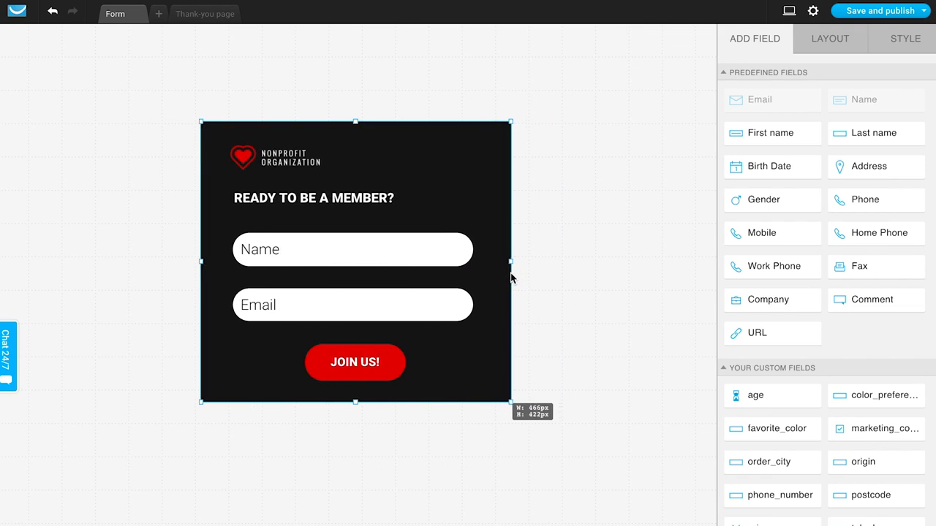
# Try the Pop over display type for the form and set its type to Scroll Form.
pyautogui.click(854, 42)
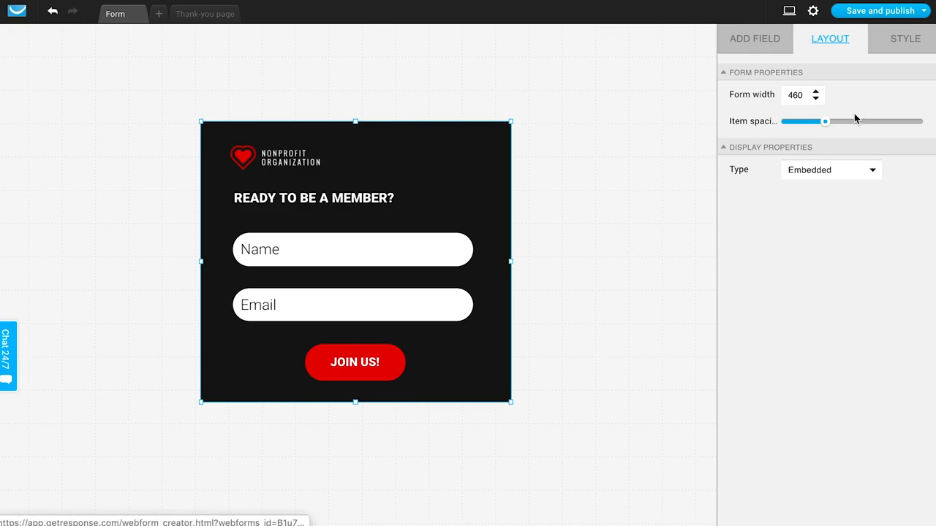
pyautogui.click(839, 174)
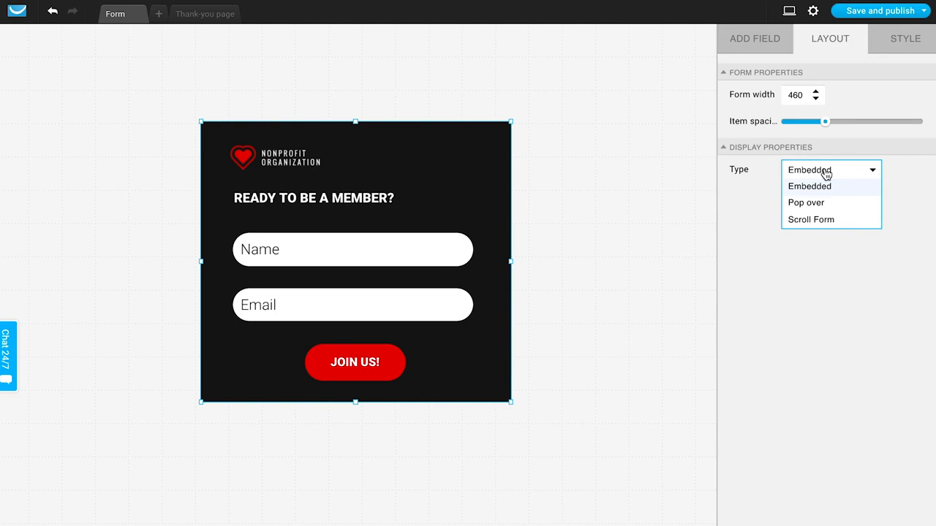
pyautogui.click(811, 210)
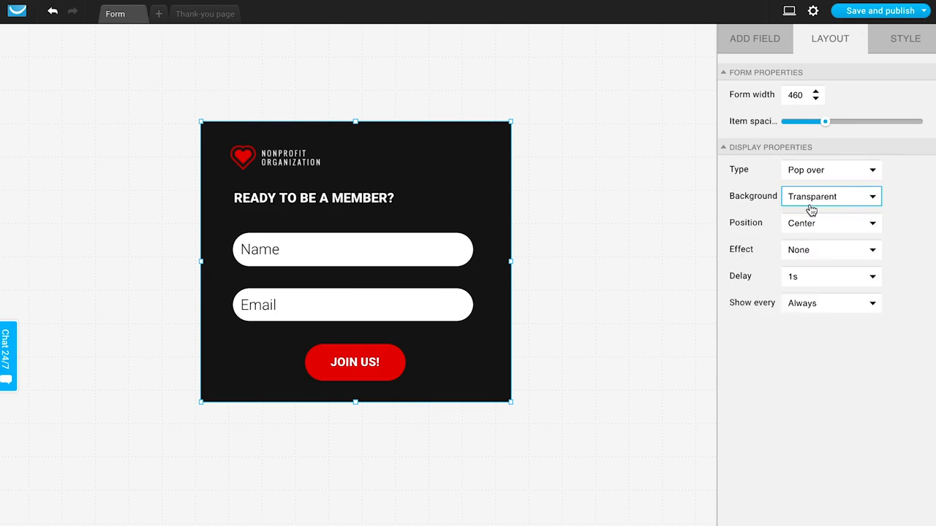
pyautogui.click(831, 175)
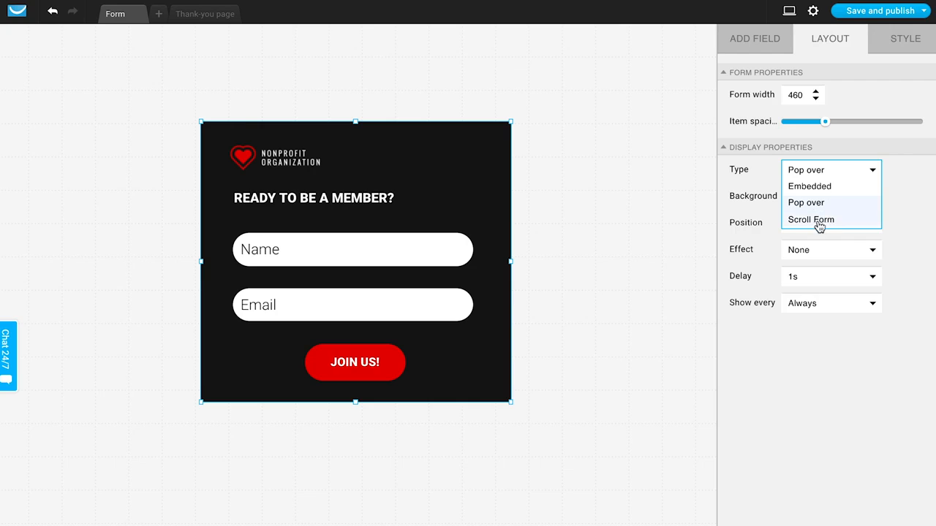
pyautogui.click(817, 221)
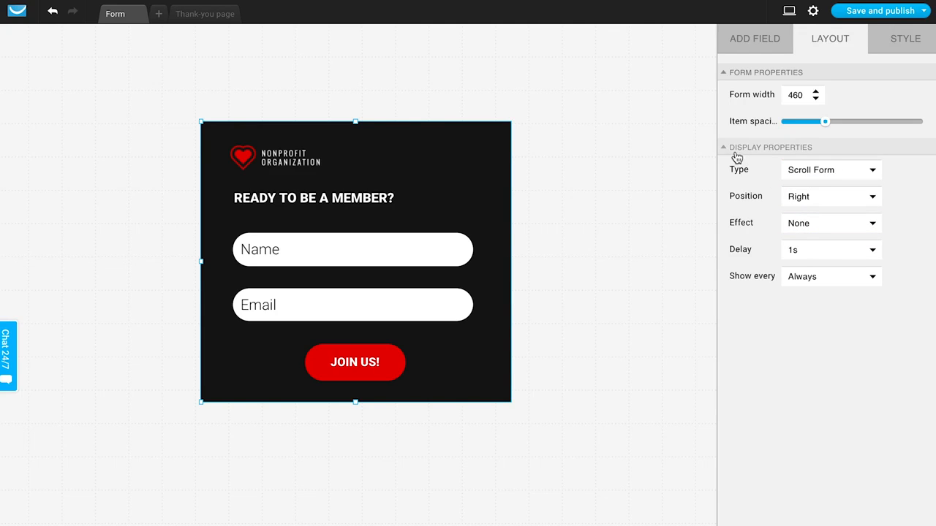
pyautogui.click(815, 169)
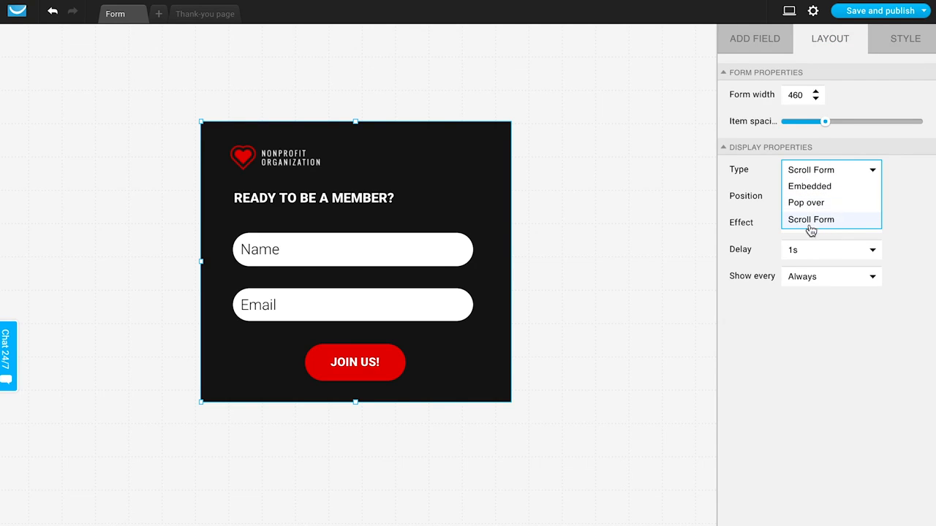
# Examine the style options for the form background, the heading and the Name field.
pyautogui.click(905, 39)
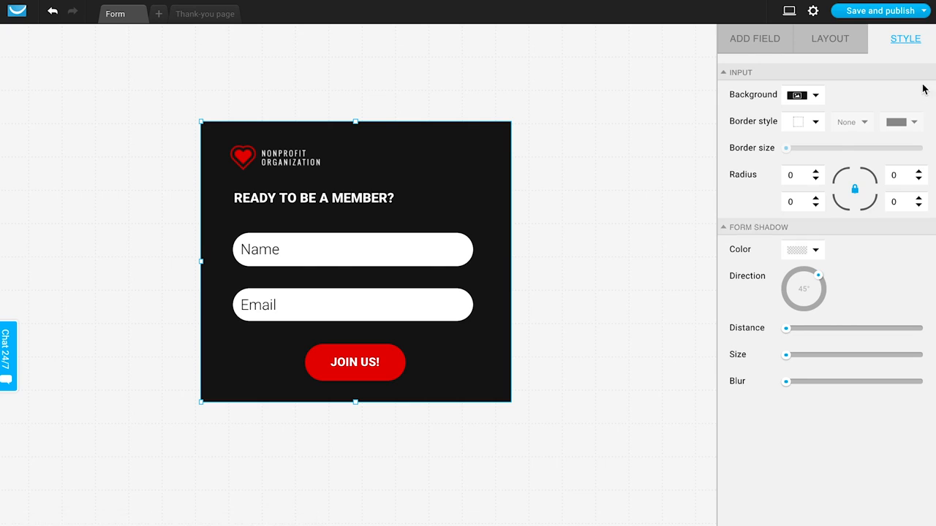
pyautogui.click(361, 206)
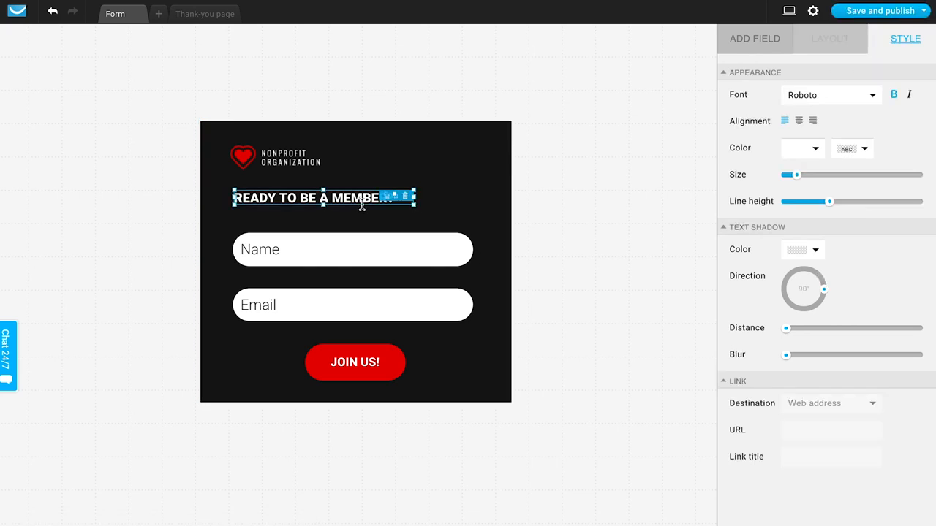
pyautogui.click(304, 250)
# Change the JOIN US! button's fill to the solid orange colour #E69300.
pyautogui.click(379, 363)
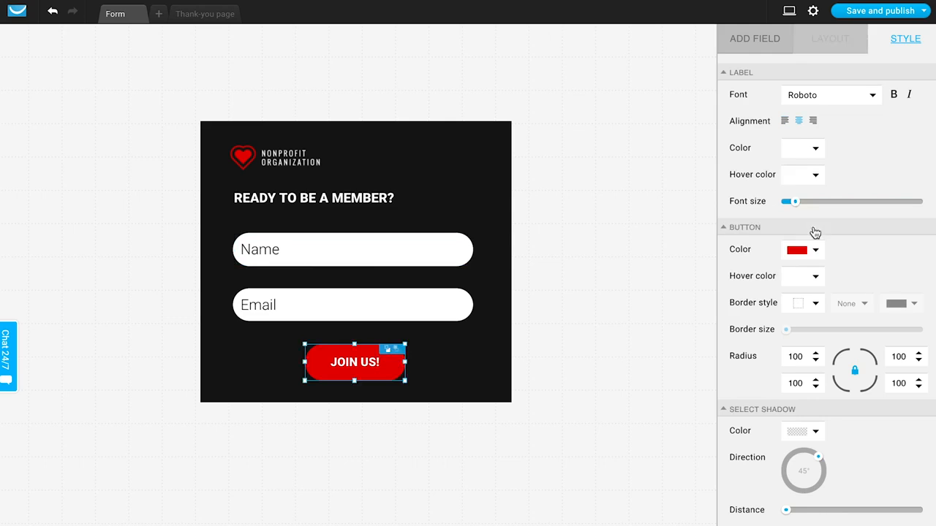
pyautogui.click(814, 251)
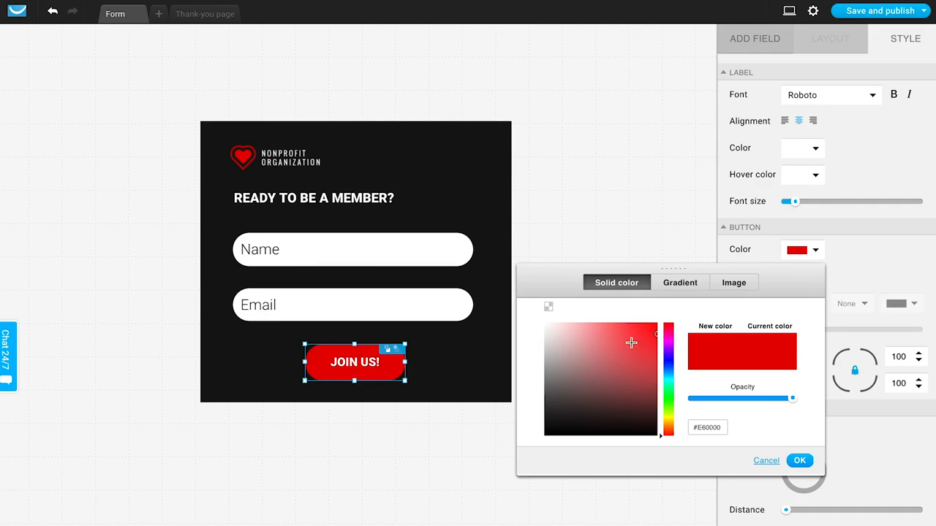
pyautogui.moveTo(667, 414); pyautogui.dragTo(670, 424)
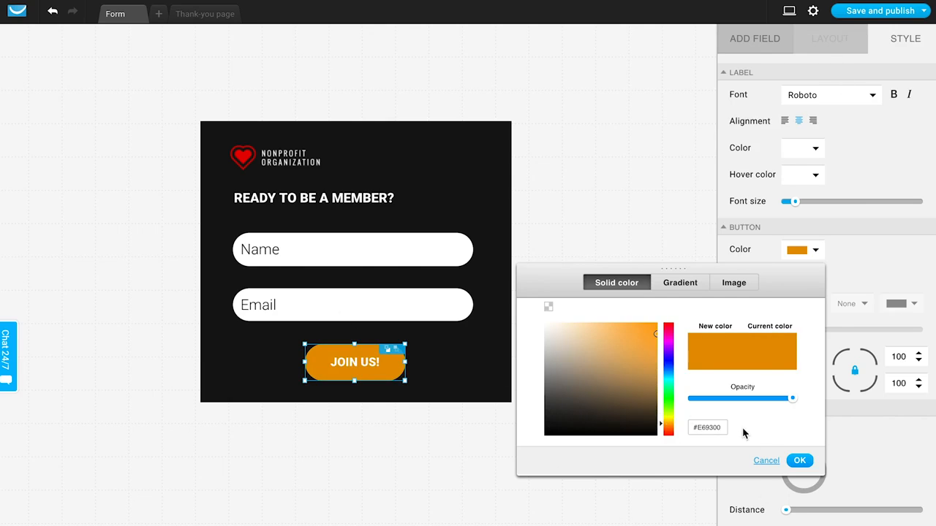
pyautogui.click(800, 461)
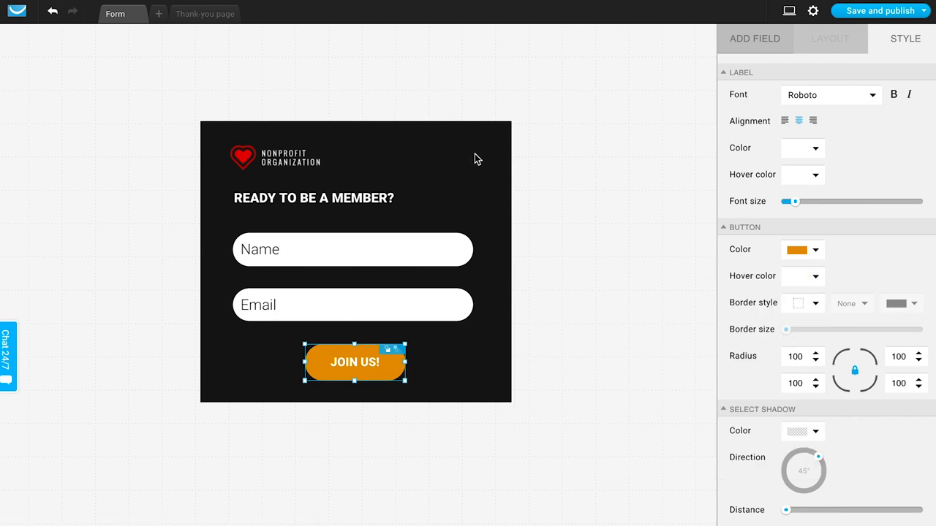
# Select the form background and review its background, border and shadow style options.
pyautogui.click(584, 196)
pyautogui.click(479, 189)
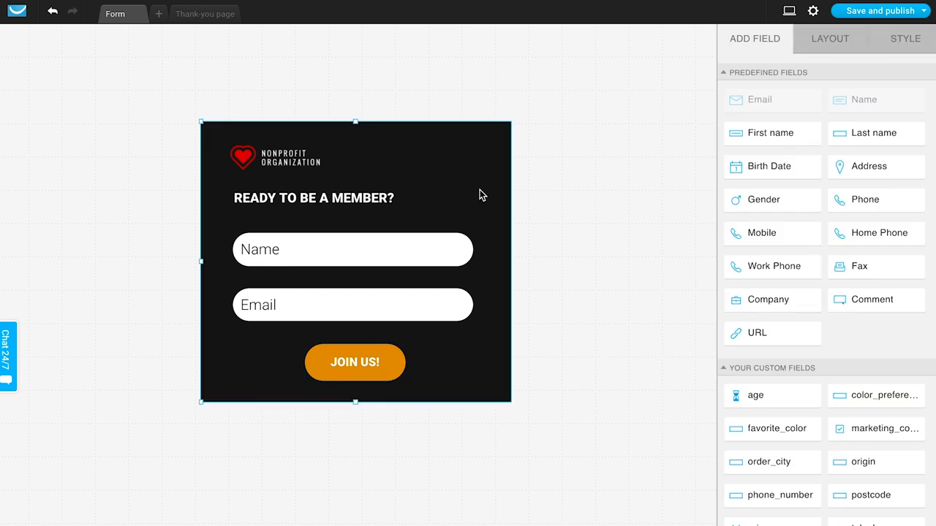
pyautogui.click(925, 42)
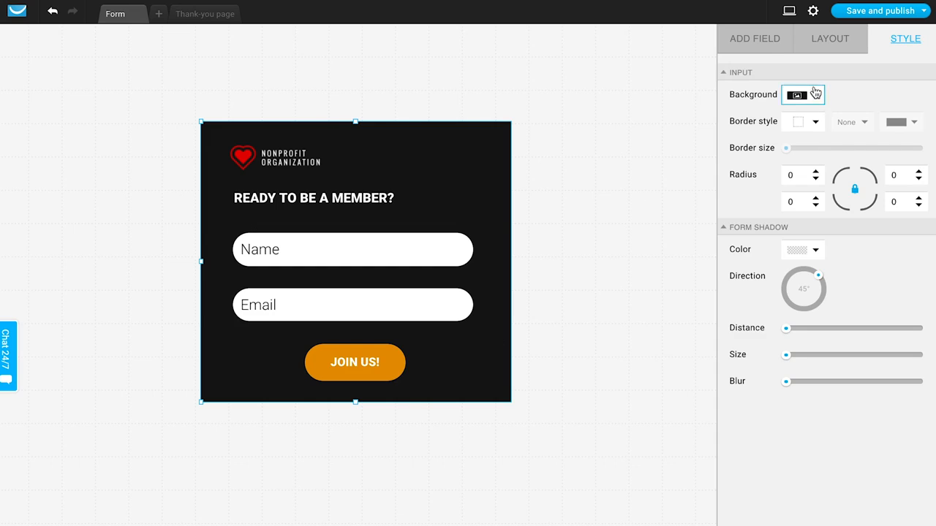
# Extend the form downward and move the JOIN US! button lower to leave a gap below the Email field.
pyautogui.click(772, 41)
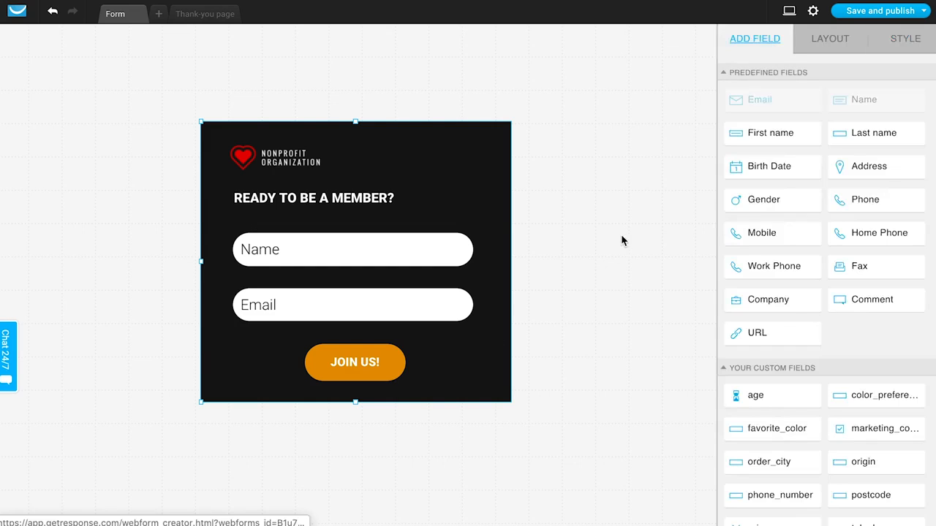
pyautogui.moveTo(355, 404); pyautogui.dragTo(350, 506)
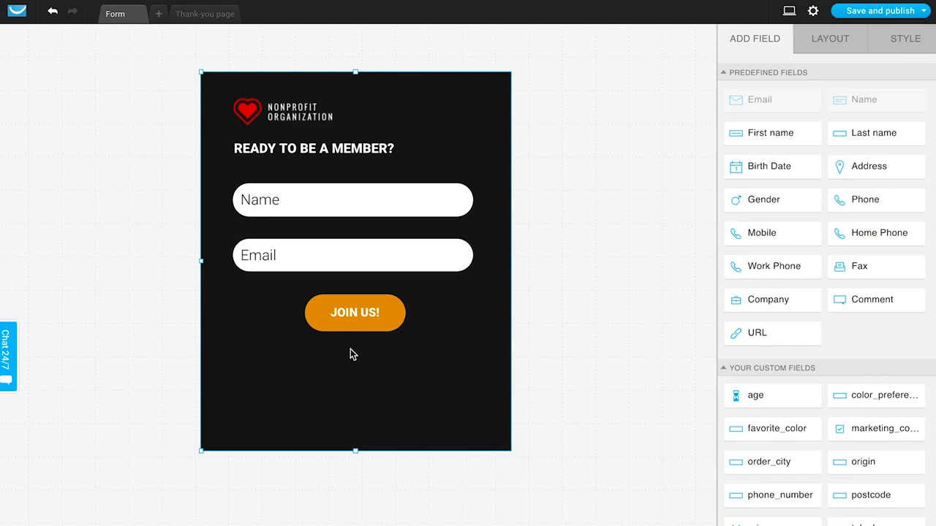
pyautogui.moveTo(353, 326); pyautogui.dragTo(346, 401)
# Add the predefined Birth Date field between the Email field and the JOIN US! button.
pyautogui.moveTo(869, 168)
pyautogui.scroll(-2, 895, 342)
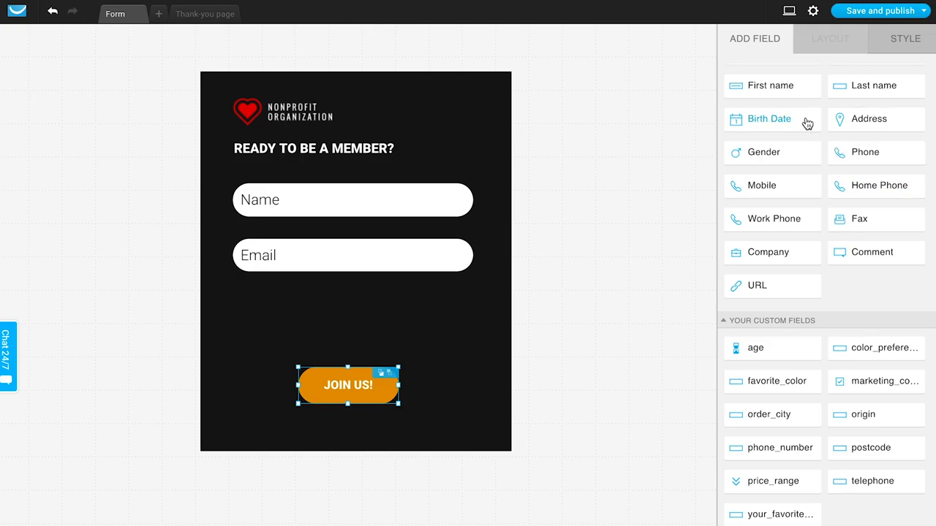
pyautogui.moveTo(807, 129); pyautogui.dragTo(360, 306)
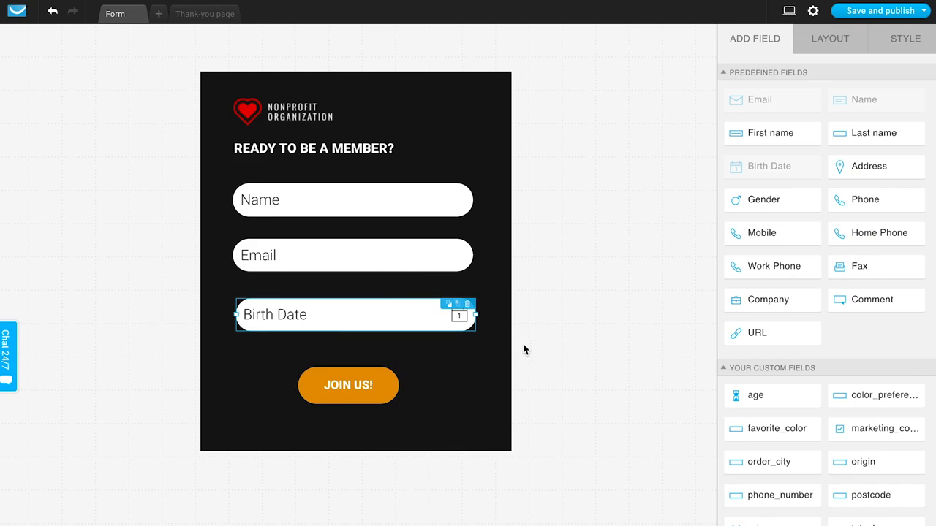
# Change the form name in the form settings to New homepage signups.
pyautogui.click(814, 14)
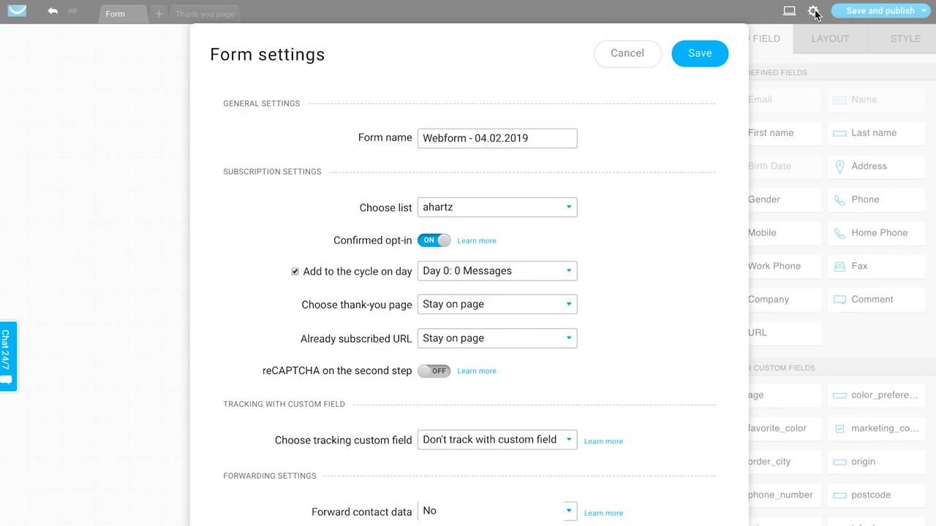
pyautogui.click(498, 144)
pyautogui.hotkey('ctrl', 'a')
pyautogui.write('New homepage')
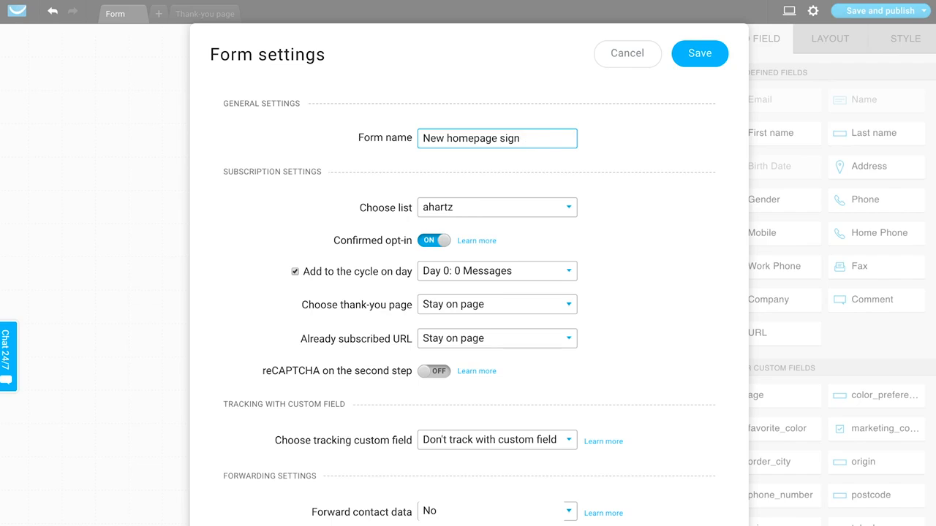
# Choose leads_electronics as the list that the form's subscribers join.
pyautogui.click(442, 208)
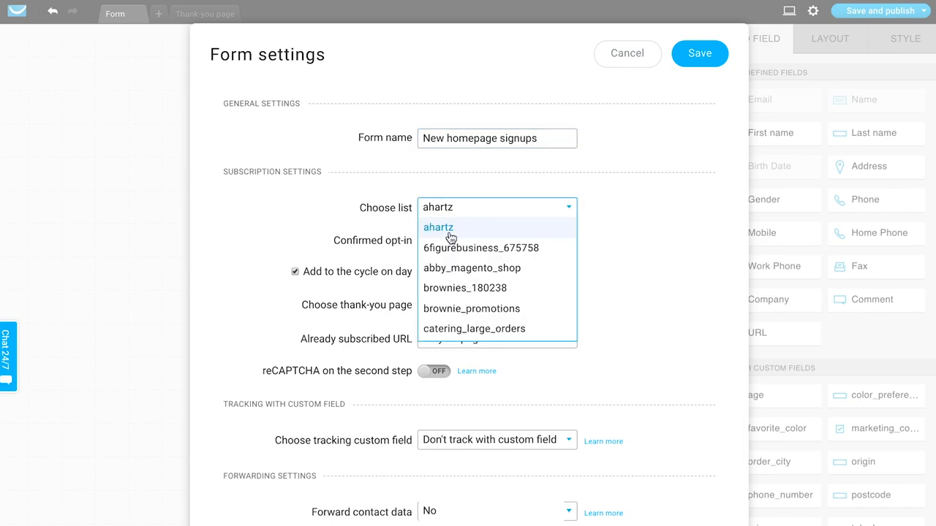
pyautogui.scroll(-2, 461, 267)
pyautogui.scroll(-5, 462, 269)
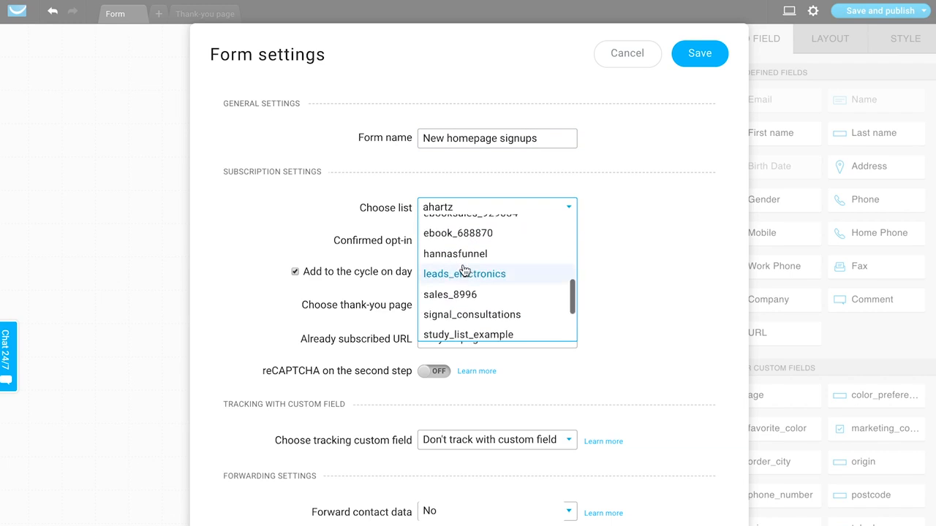
pyautogui.click(464, 265)
# Turn off confirmed opt-in in the form's subscription settings.
pyautogui.scroll(-2, 622, 264)
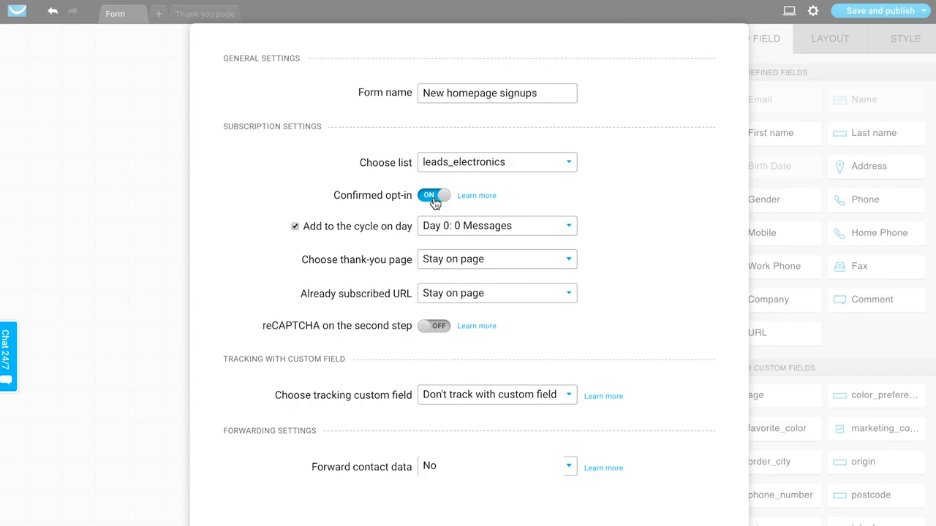
pyautogui.click(441, 198)
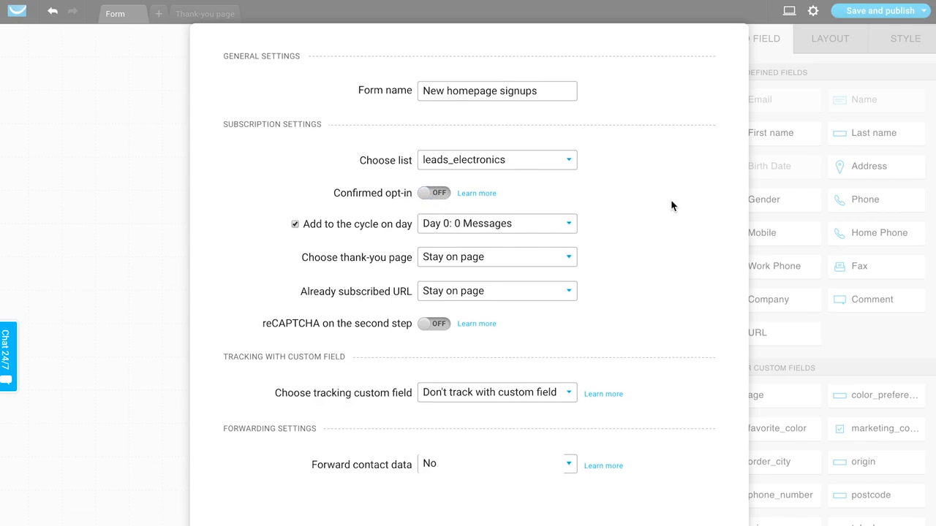
pyautogui.scroll(-1, 673, 206)
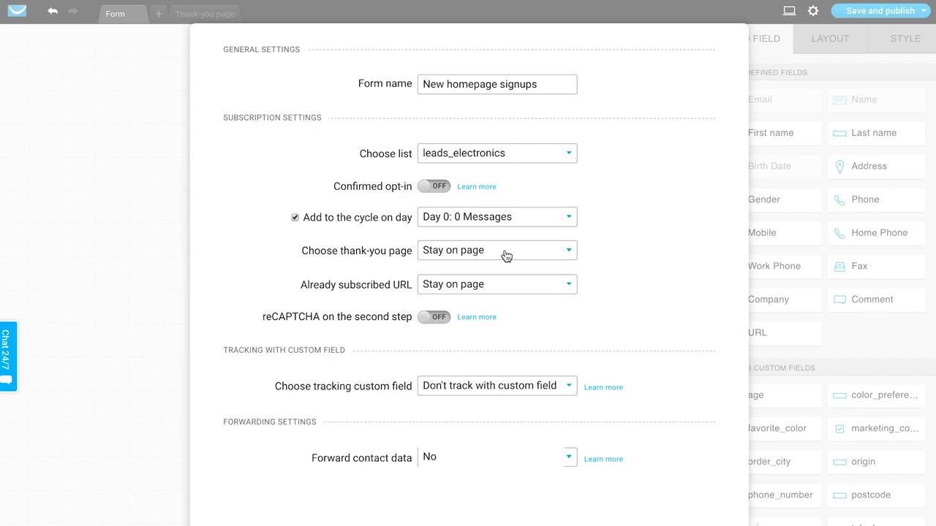
# Try the Default thank-you page and set the thank-you page to Custom, leaving its address empty.
pyautogui.click(506, 255)
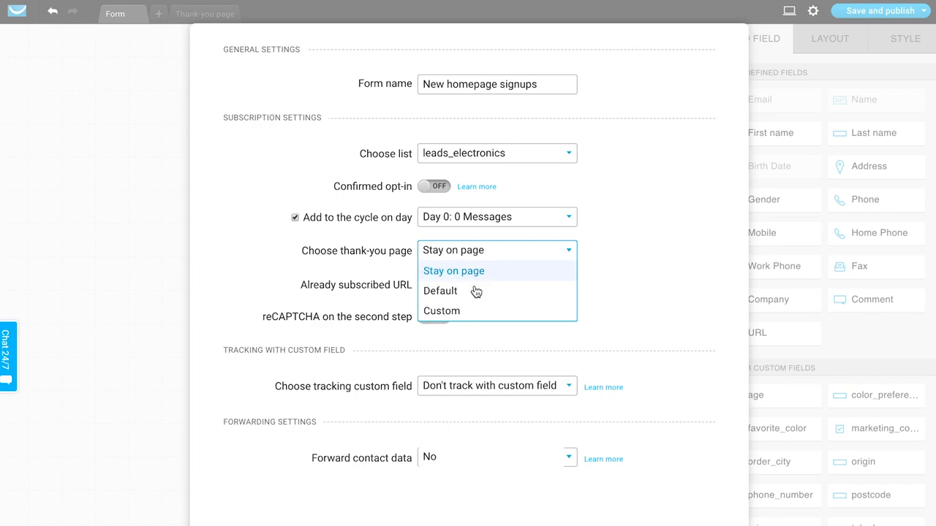
pyautogui.click(442, 294)
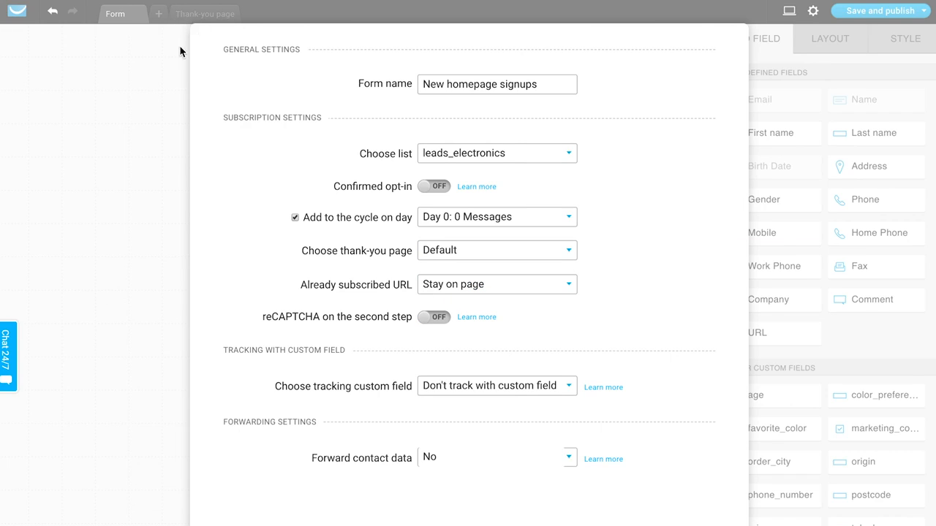
pyautogui.click(554, 254)
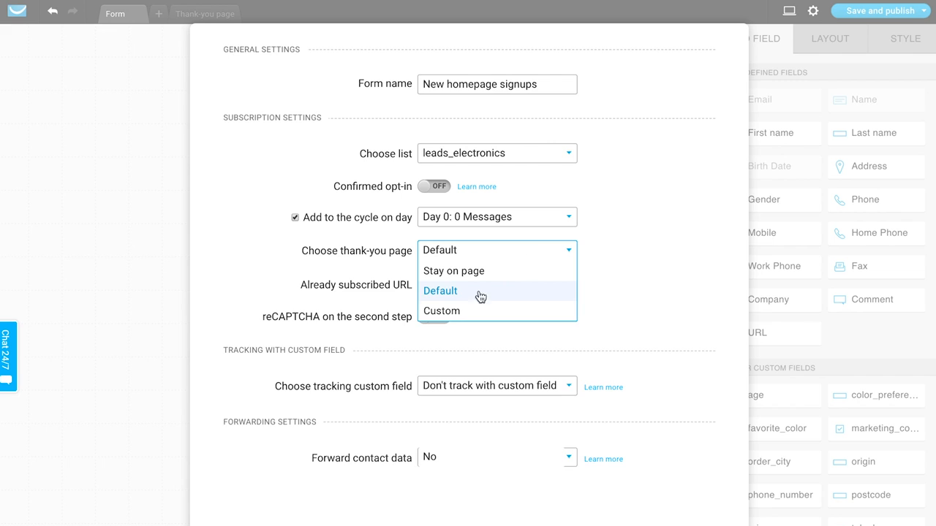
pyautogui.click(451, 313)
pyautogui.click(517, 282)
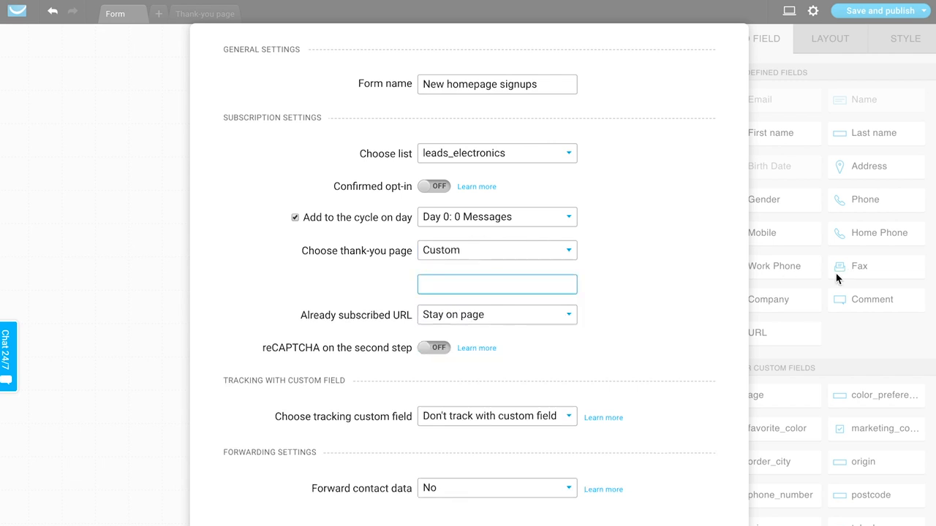
pyautogui.click(533, 255)
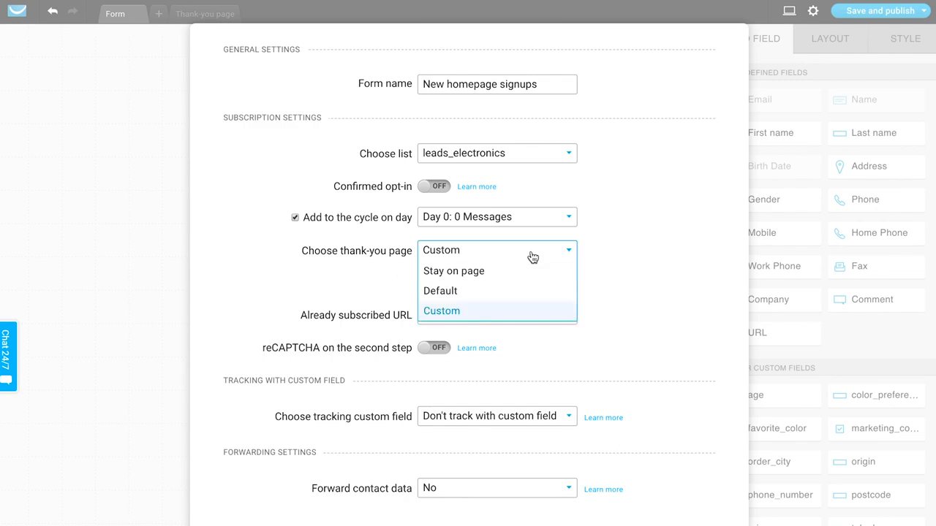
pyautogui.click(456, 315)
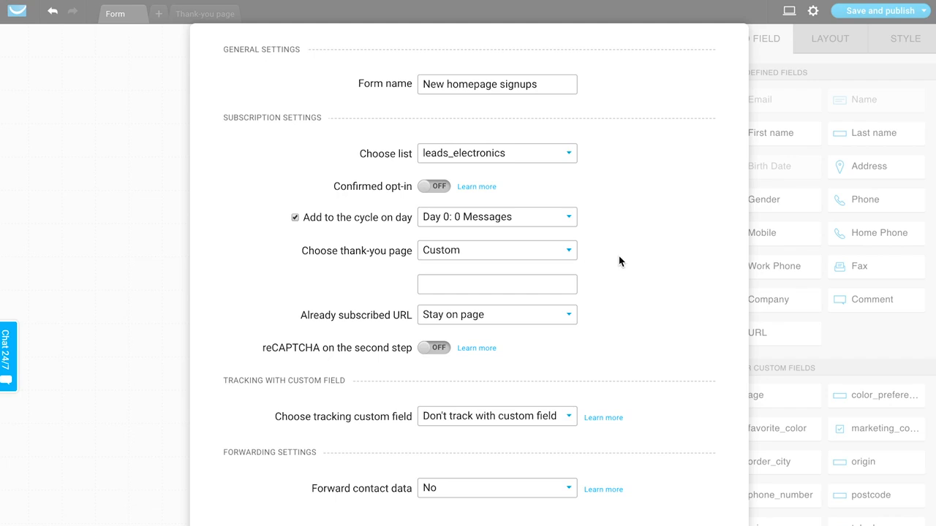
# Review the remaining form settings, set the thank-you page to Default and save the settings.
pyautogui.scroll(-1, 642, 273)
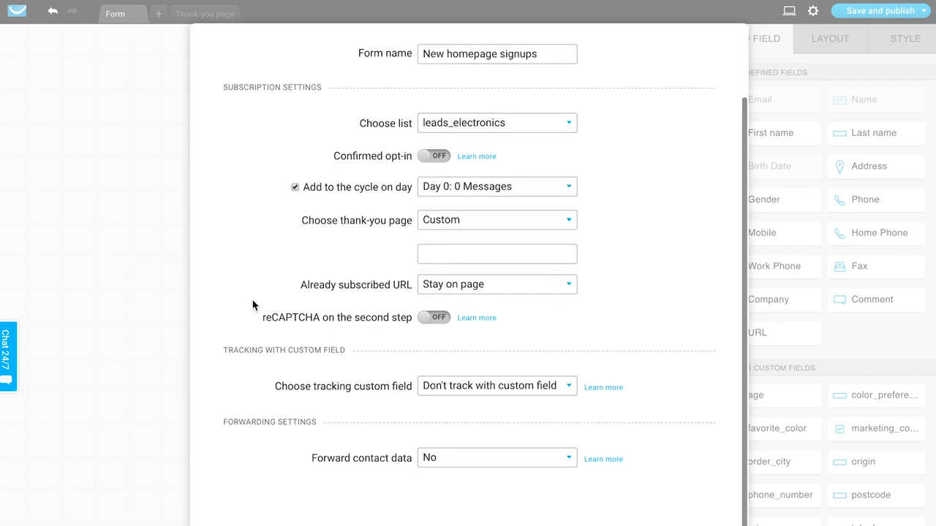
pyautogui.scroll(-1, 604, 309)
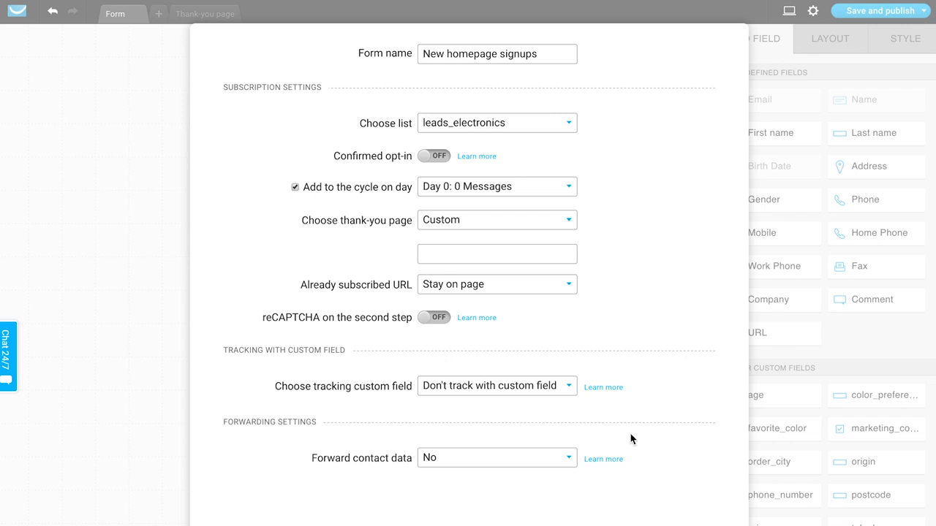
pyautogui.scroll(3, 630, 438)
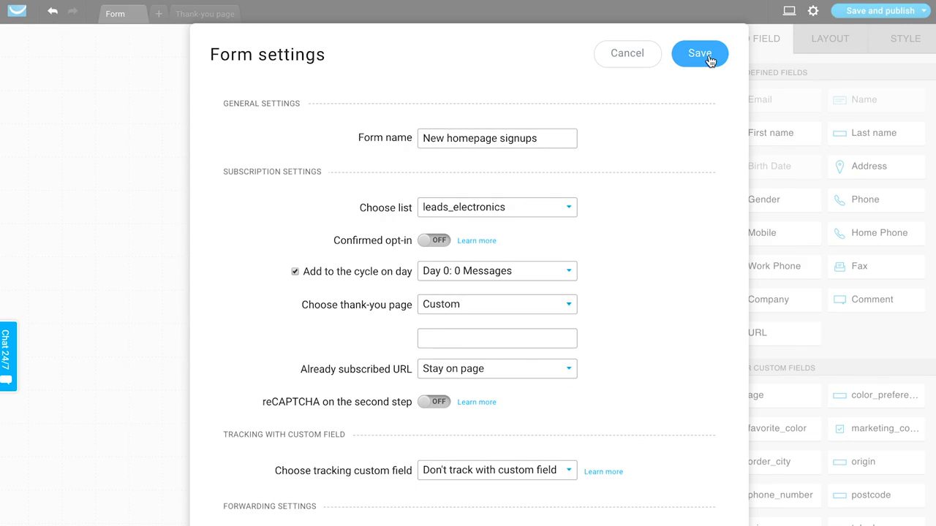
pyautogui.click(708, 58)
pyautogui.click(508, 305)
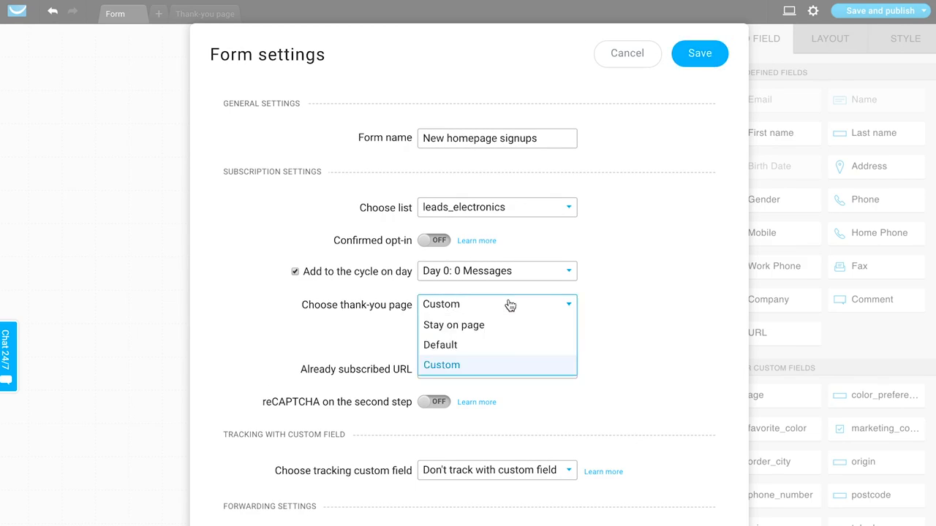
pyautogui.click(464, 342)
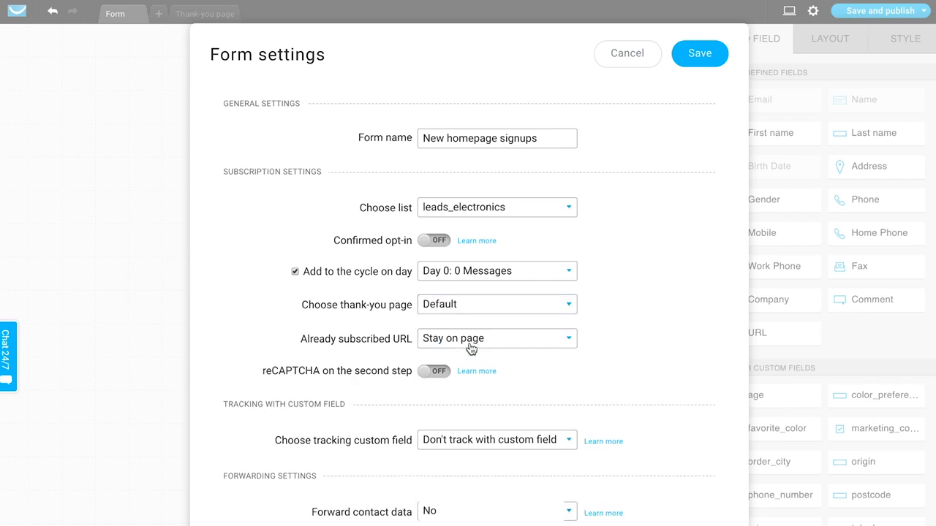
pyautogui.click(710, 53)
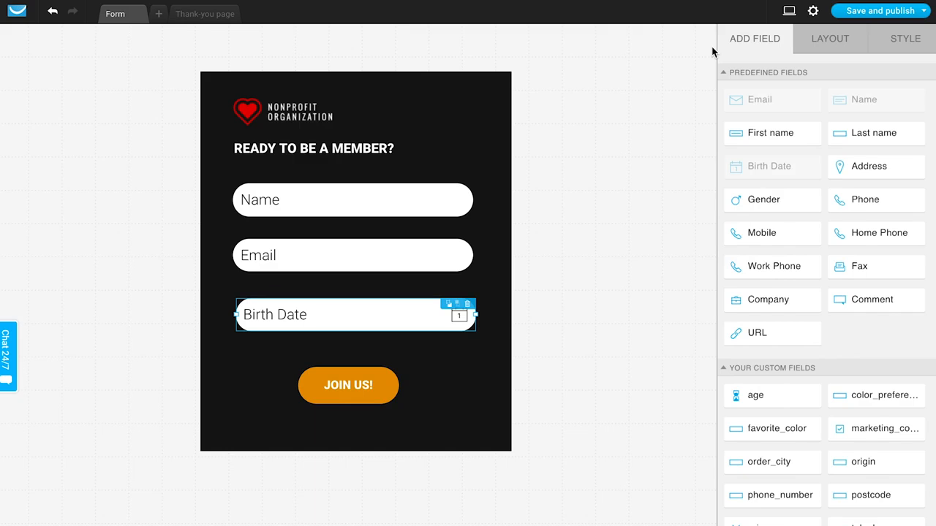
# Switch to the thank-you page design, select its background, and save and publish the form.
pyautogui.click(210, 17)
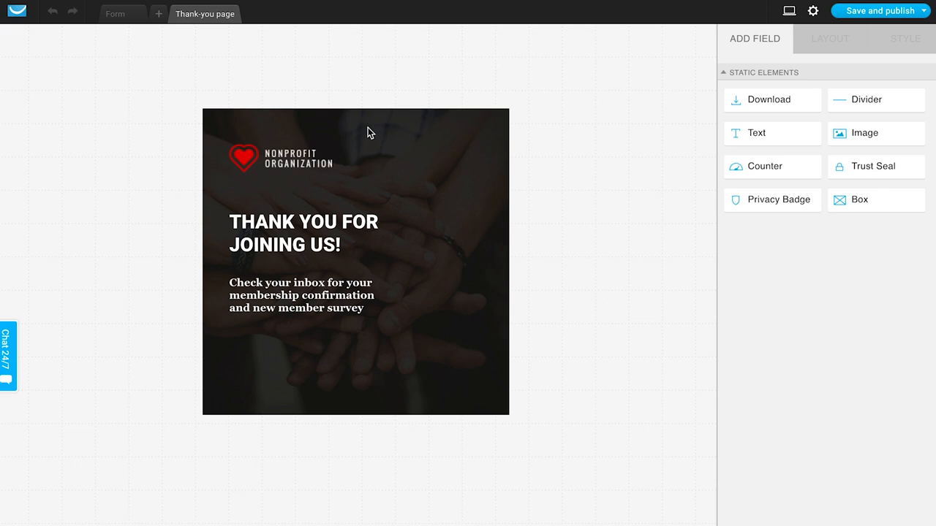
pyautogui.click(394, 139)
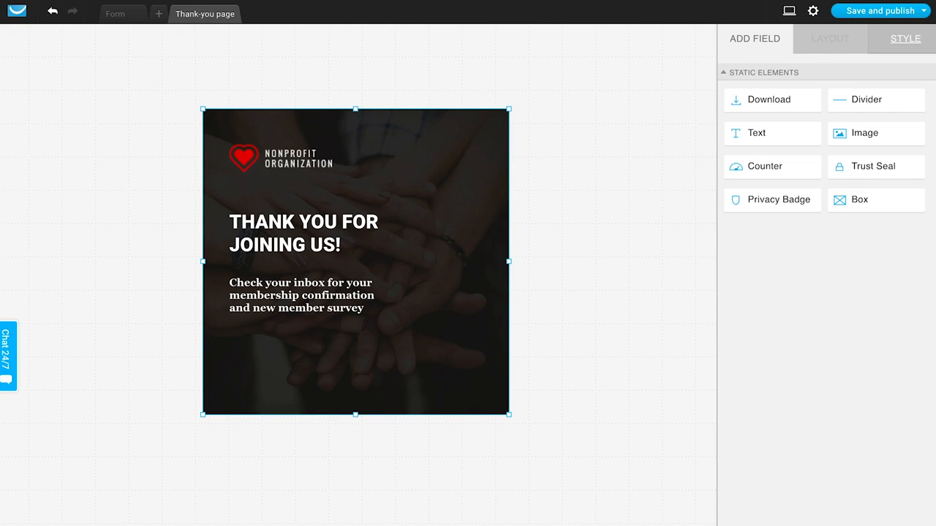
pyautogui.moveTo(893, 16)
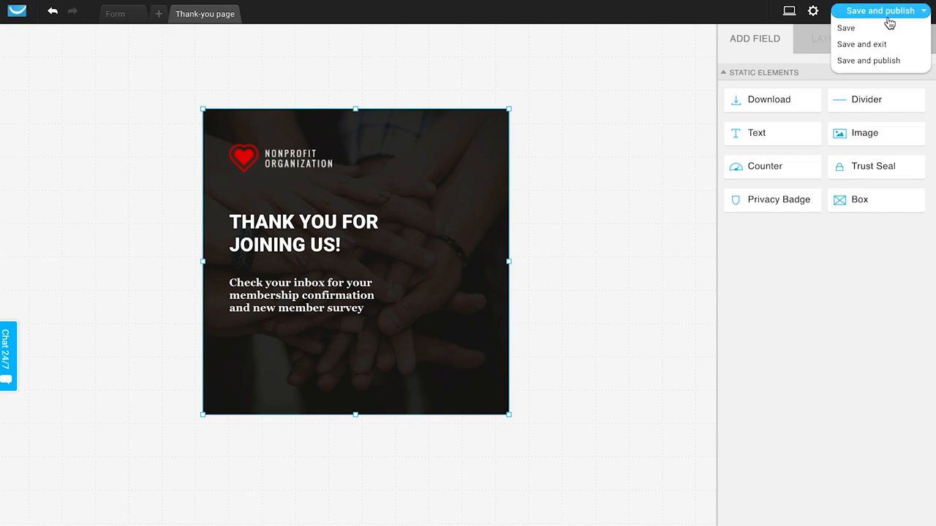
pyautogui.click(881, 62)
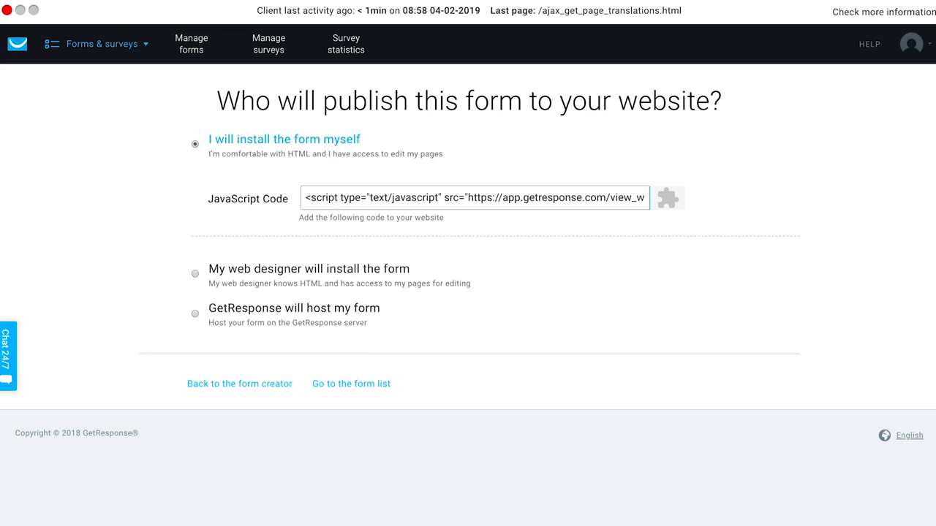
# Review the option for a web designer to install the form and choose GetResponse hosting instead.
pyautogui.click(363, 276)
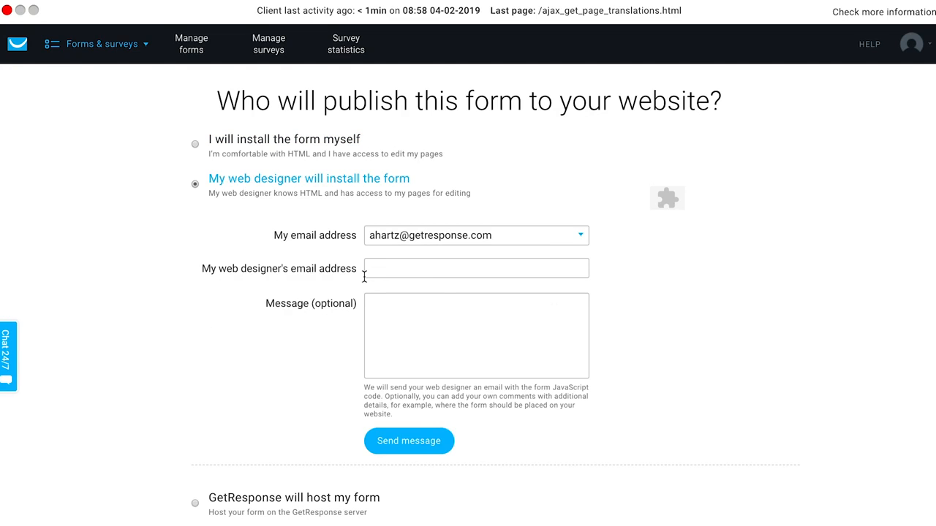
pyautogui.scroll(-3, 606, 329)
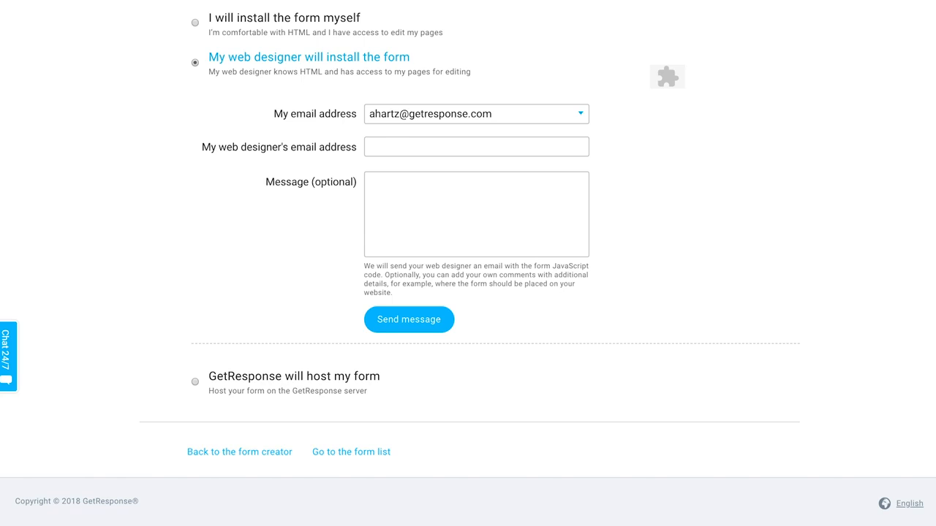
pyautogui.click(255, 374)
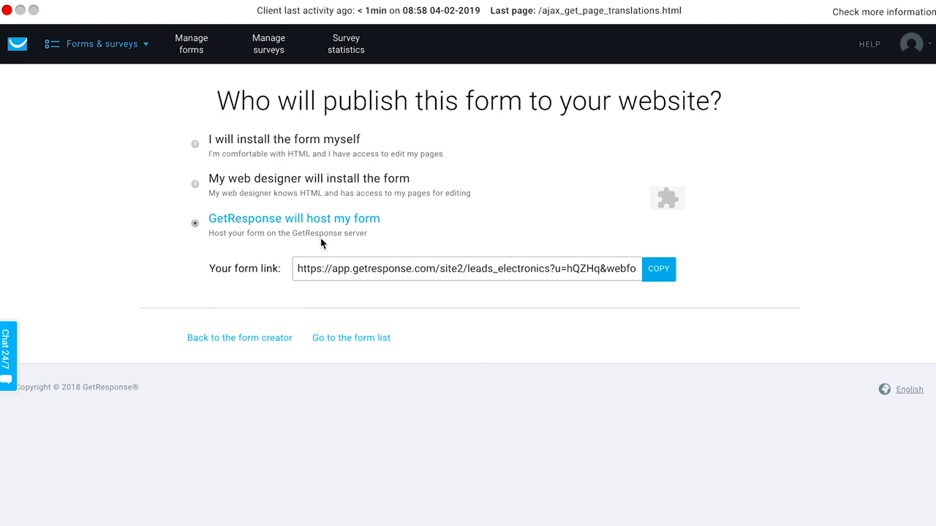
# View the hosted form by opening its form link in a new browser tab, and dismiss the translation prompt.
pyautogui.click(329, 271)
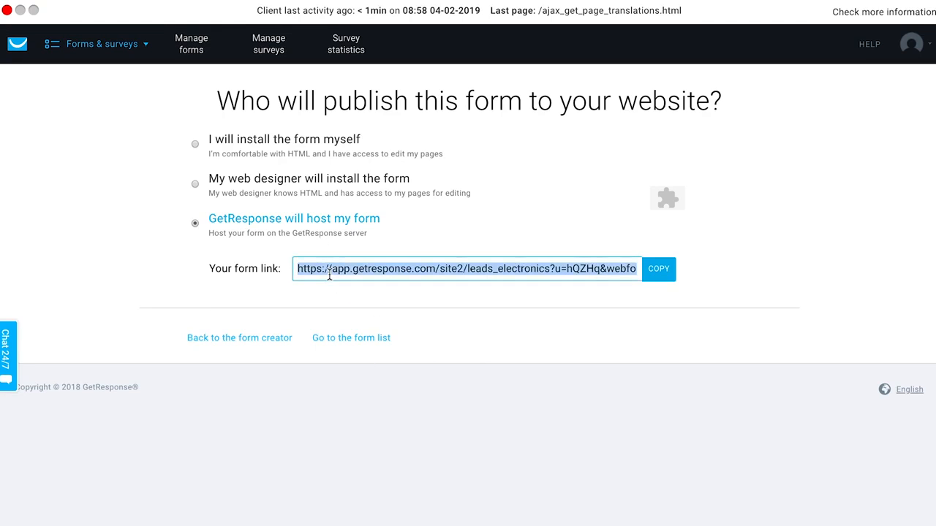
pyautogui.press('super+t')
pyautogui.press('super+v')
pyautogui.press('Return')
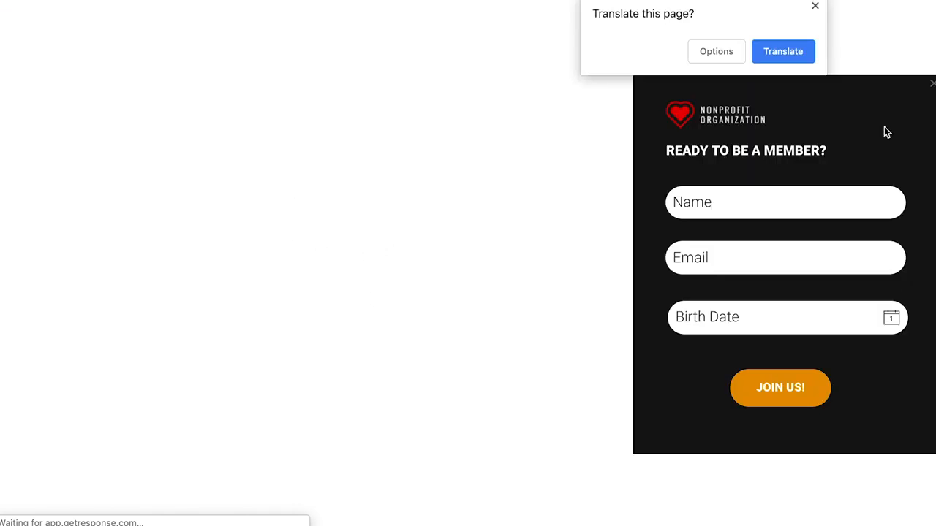
pyautogui.click(816, 6)
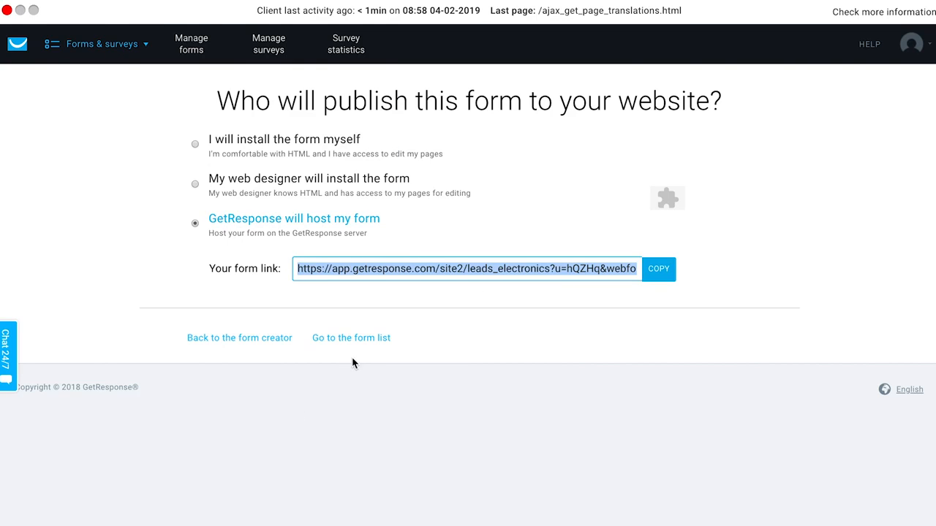
# Go to the form list and view the available actions, including Edit form, for New homepage signups.
pyautogui.click(358, 341)
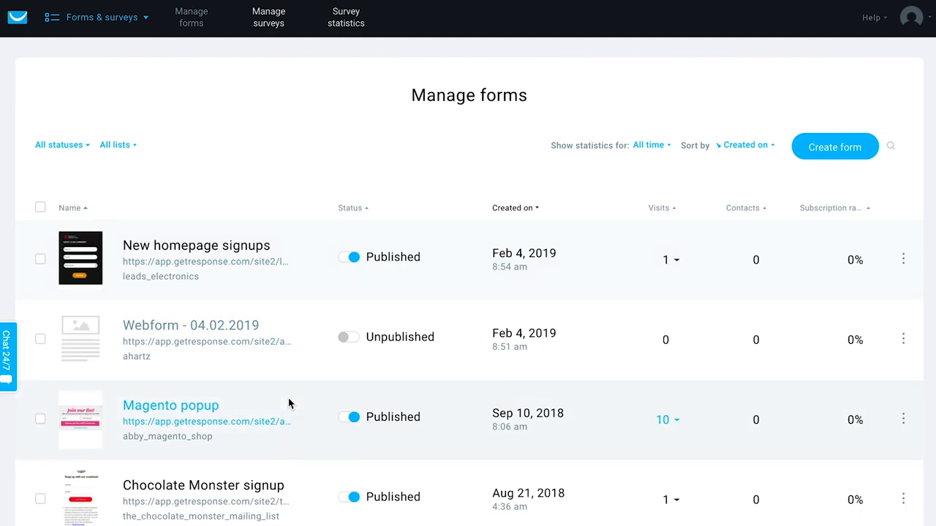
pyautogui.scroll(-4, 289, 404)
pyautogui.scroll(3, 289, 404)
pyautogui.click(903, 187)
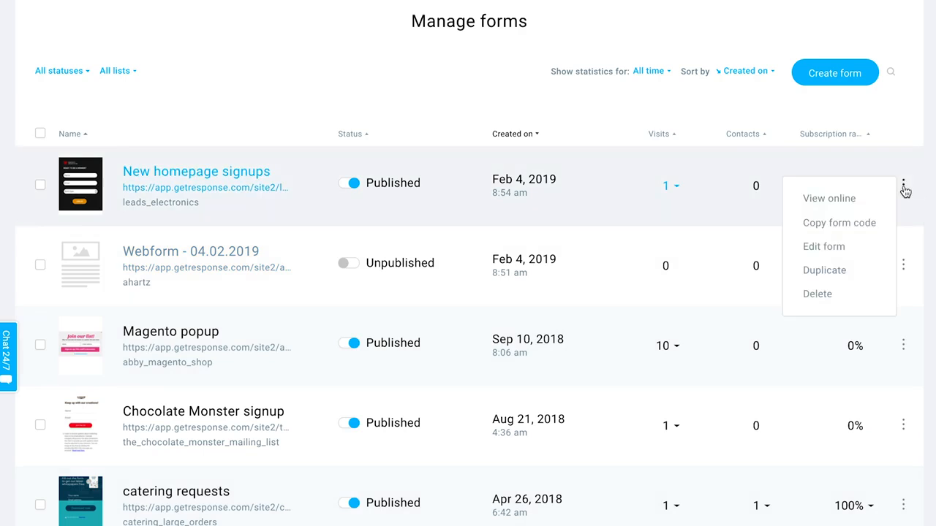
pyautogui.click(826, 248)
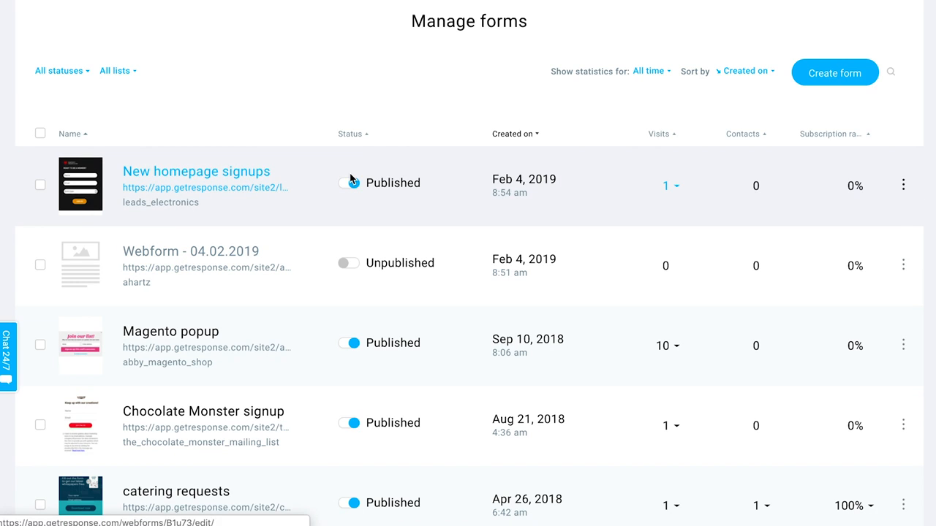